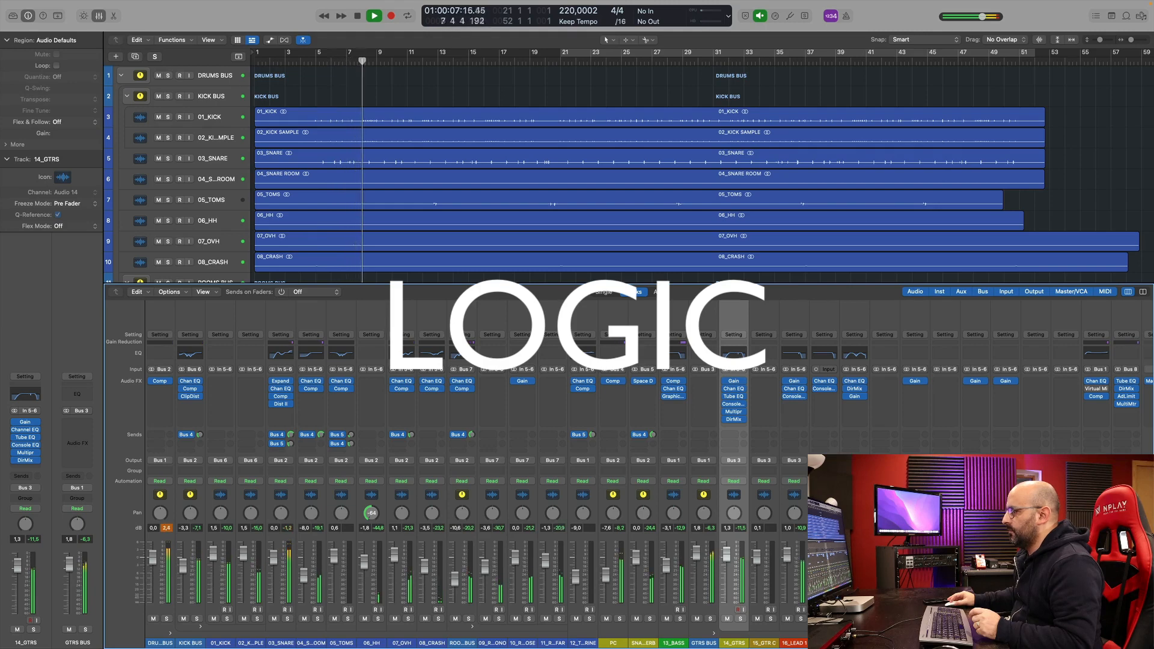
Compare the Logic mix with the Cubase mix by toggling the Cubase reference track's solo repeatedly during playback.
key("ctrl+s")
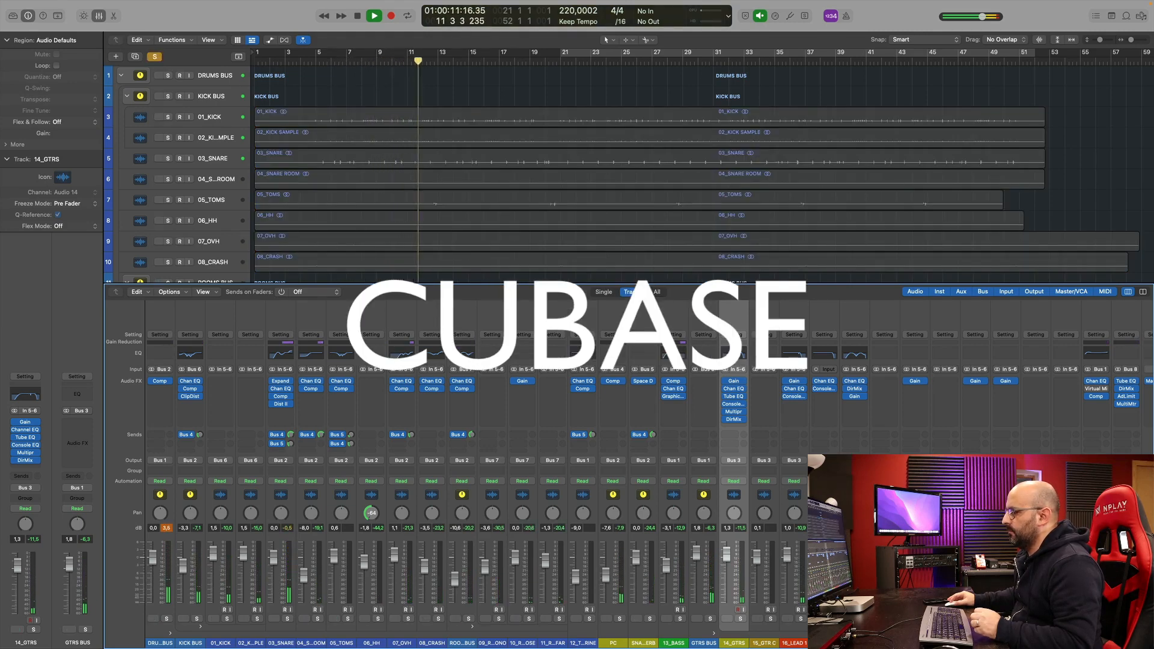
key("ctrl+s")
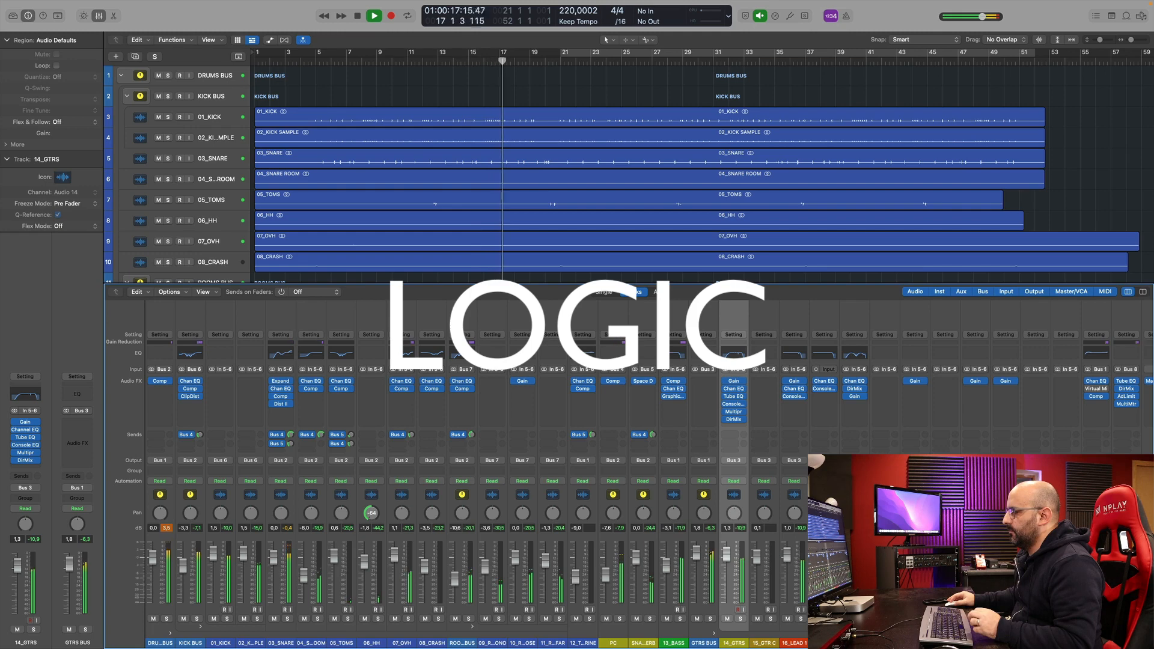
key("ctrl+s")
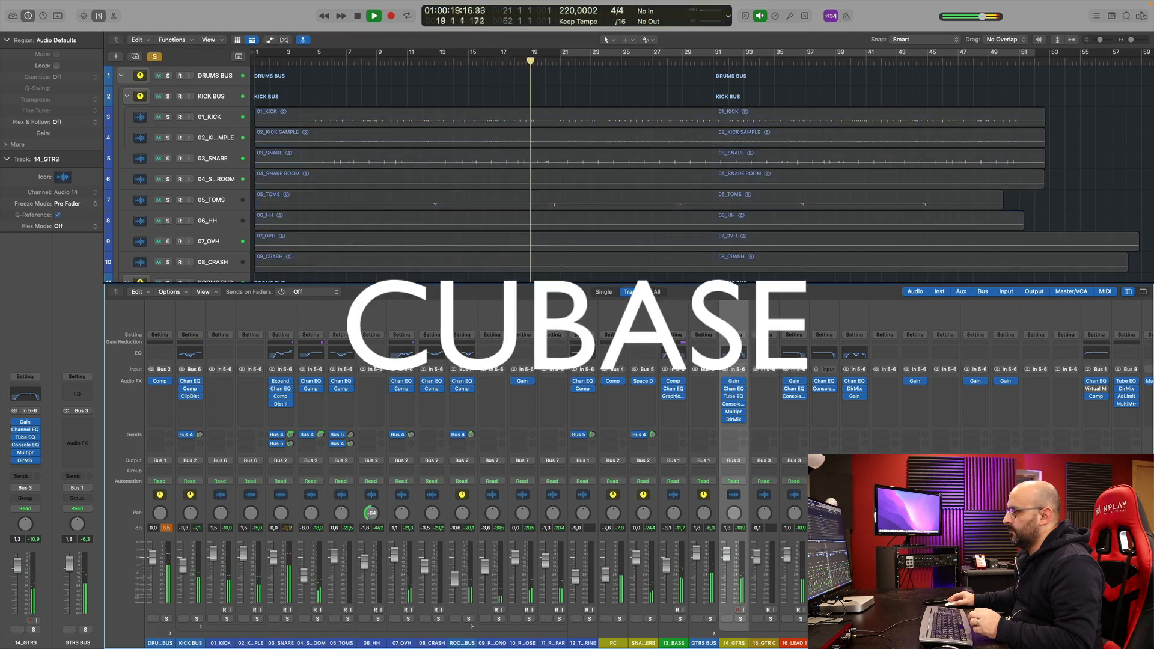
key("ctrl+s")
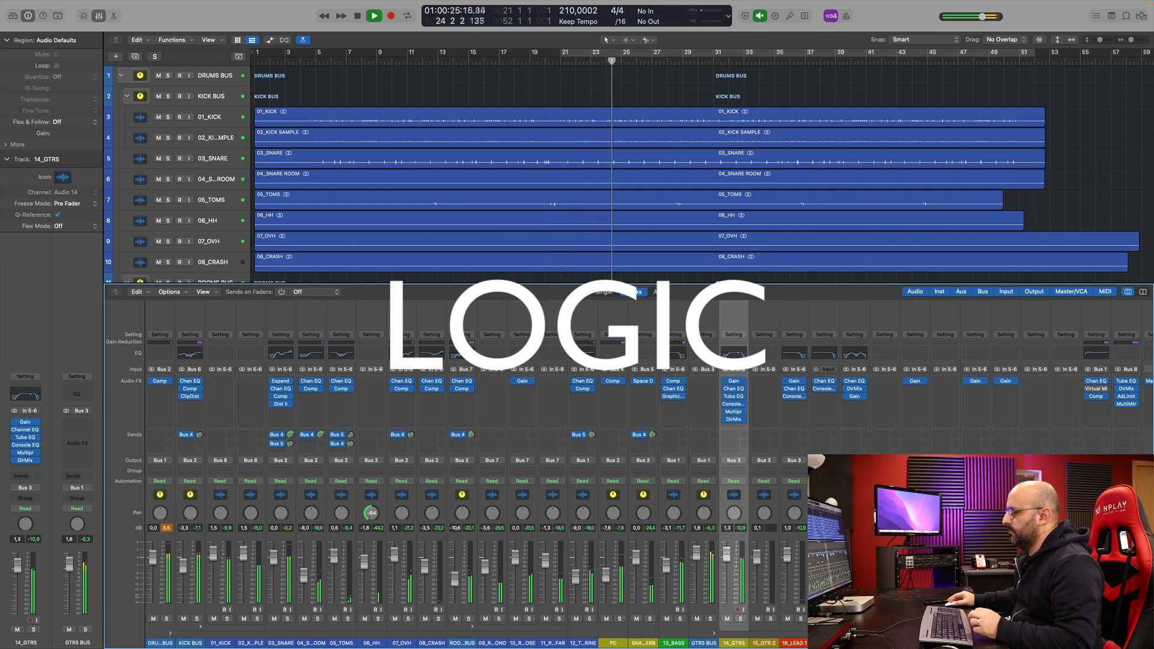
key("ctrl+s")
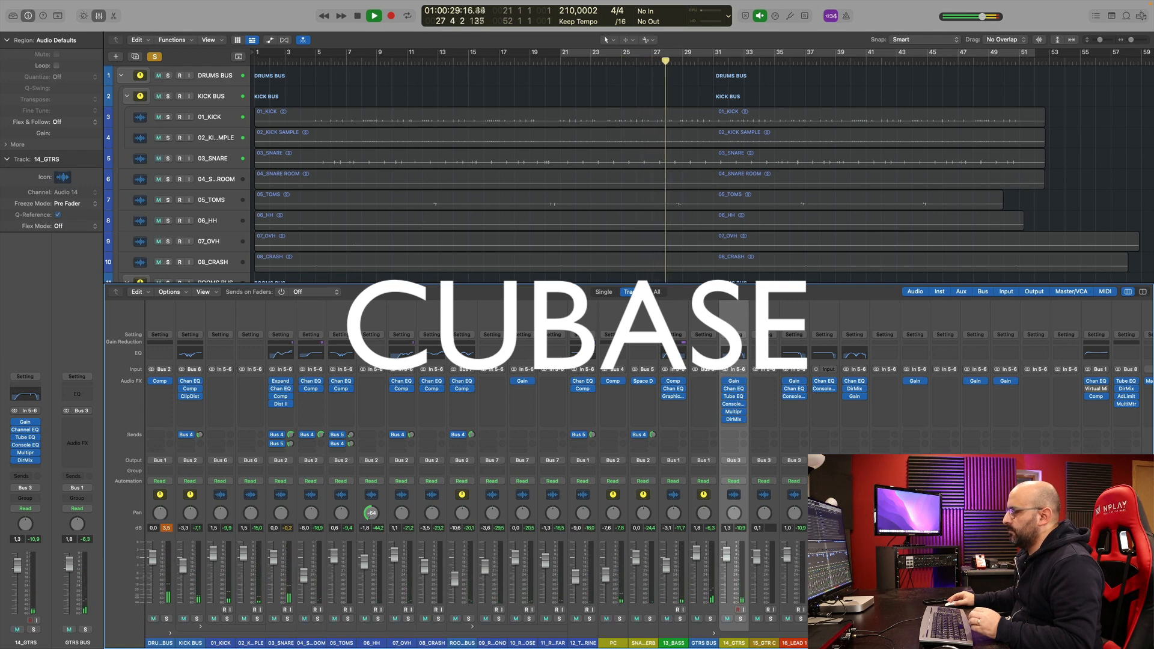
key("ctrl+s")
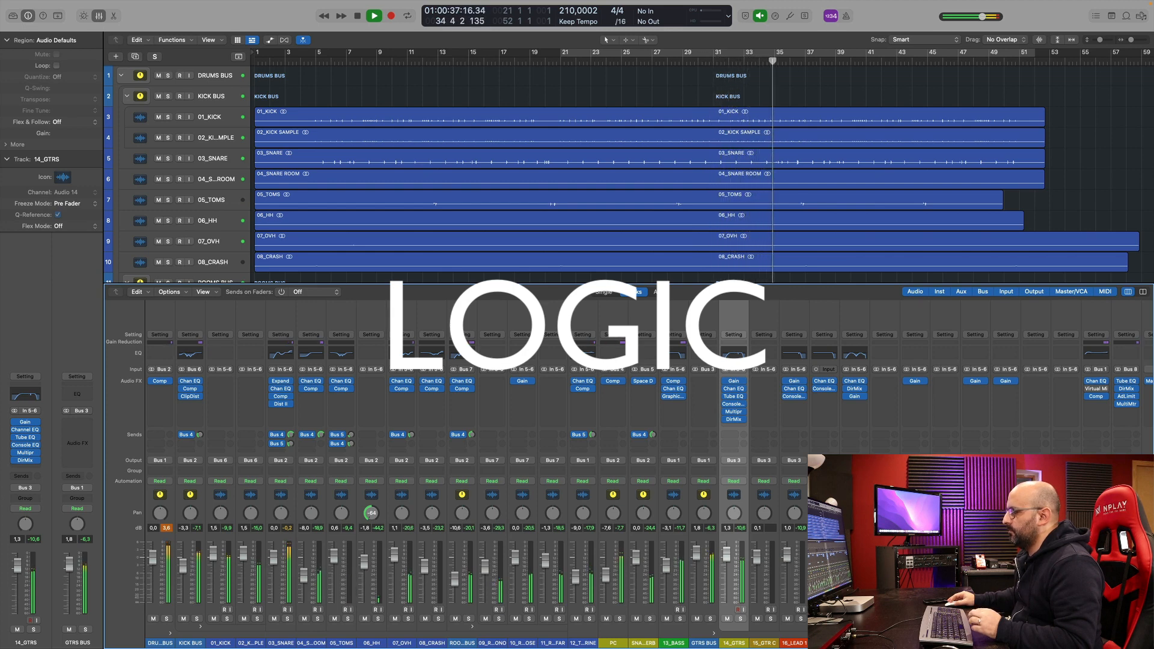
key("s")
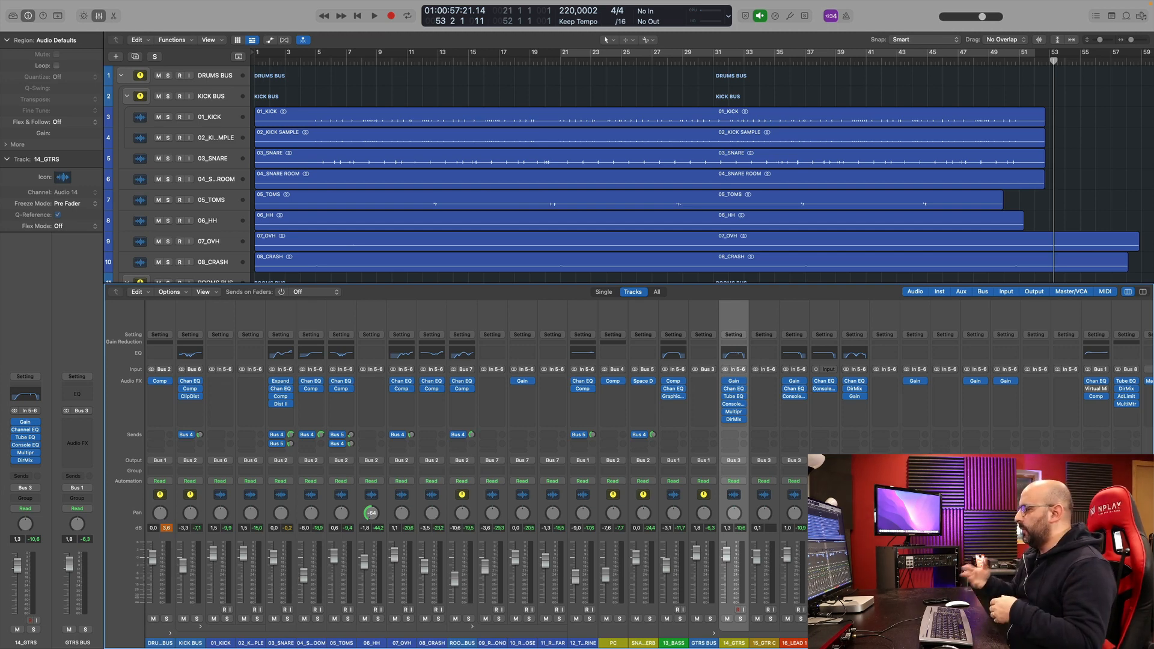
Open the Channel EQ and Compressor on the 2BUS channel, and move the Compressor window lower.
scroll(457, 457, "right", 2)
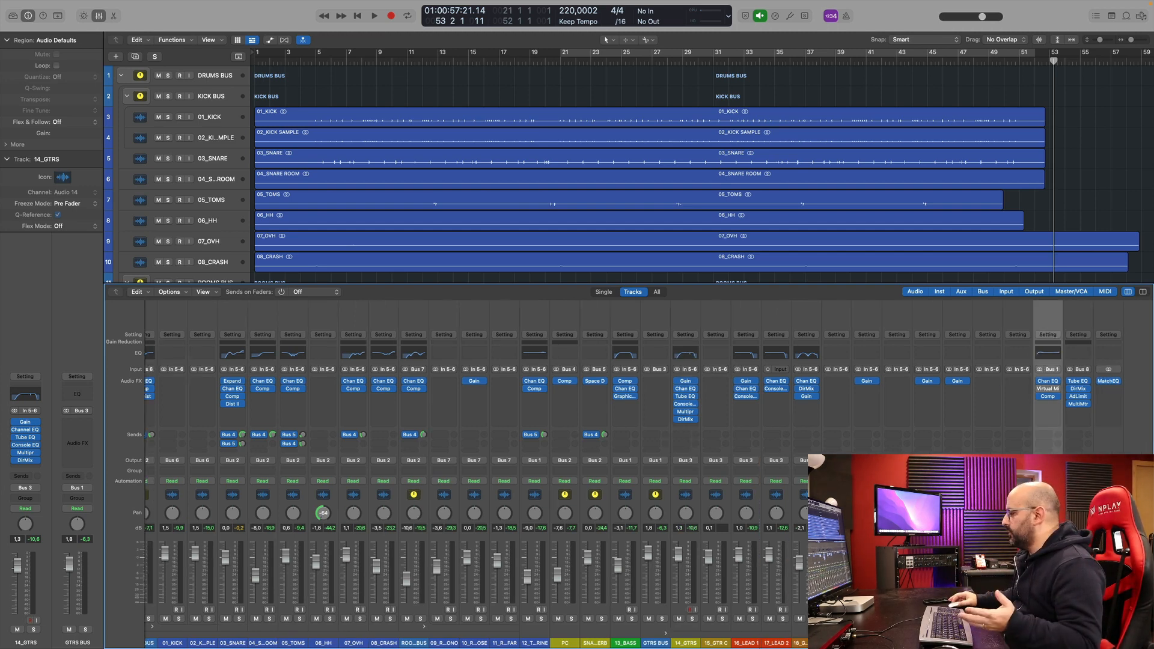
left_click(1048, 381)
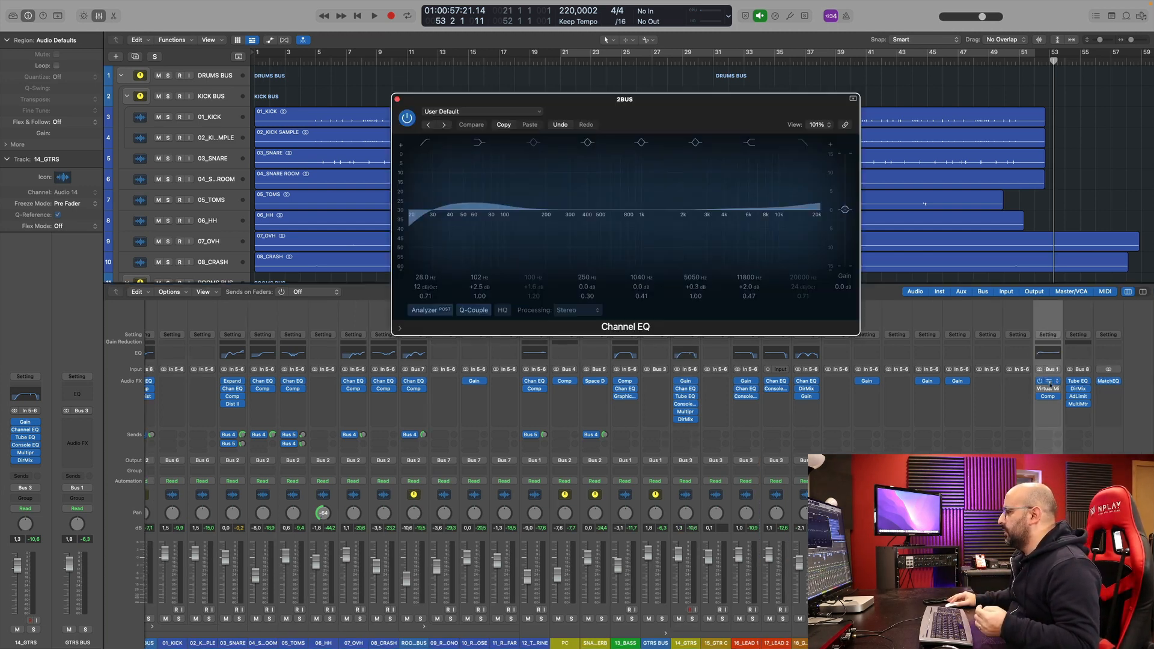
left_click(1049, 397)
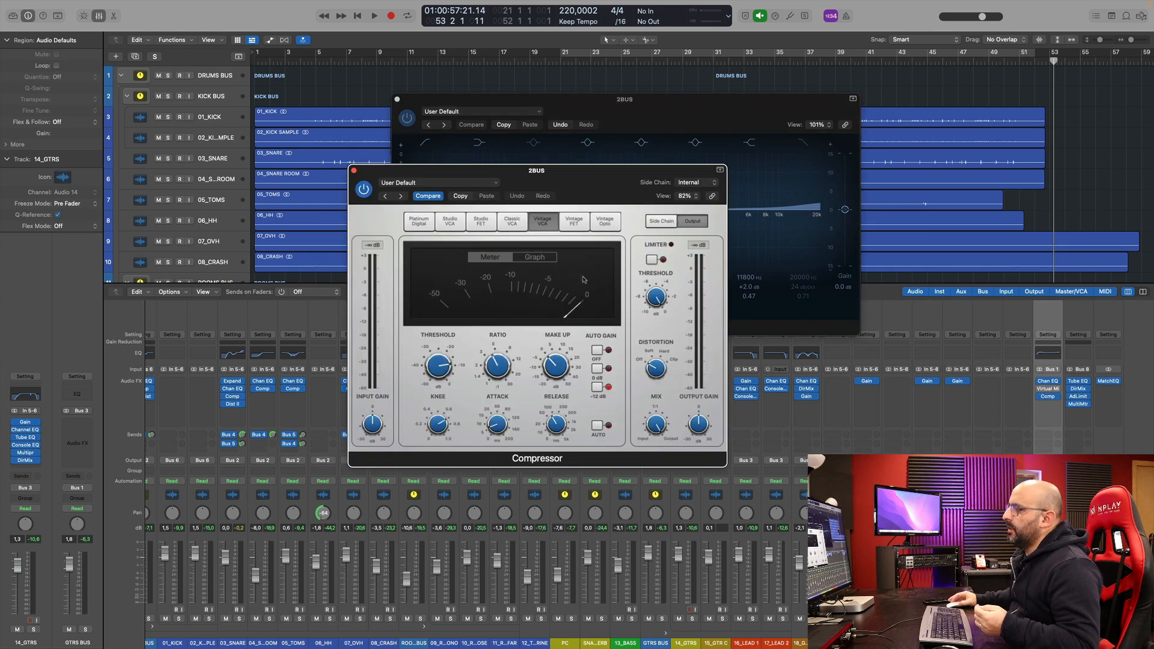
left_click_drag(575, 178, 570, 270)
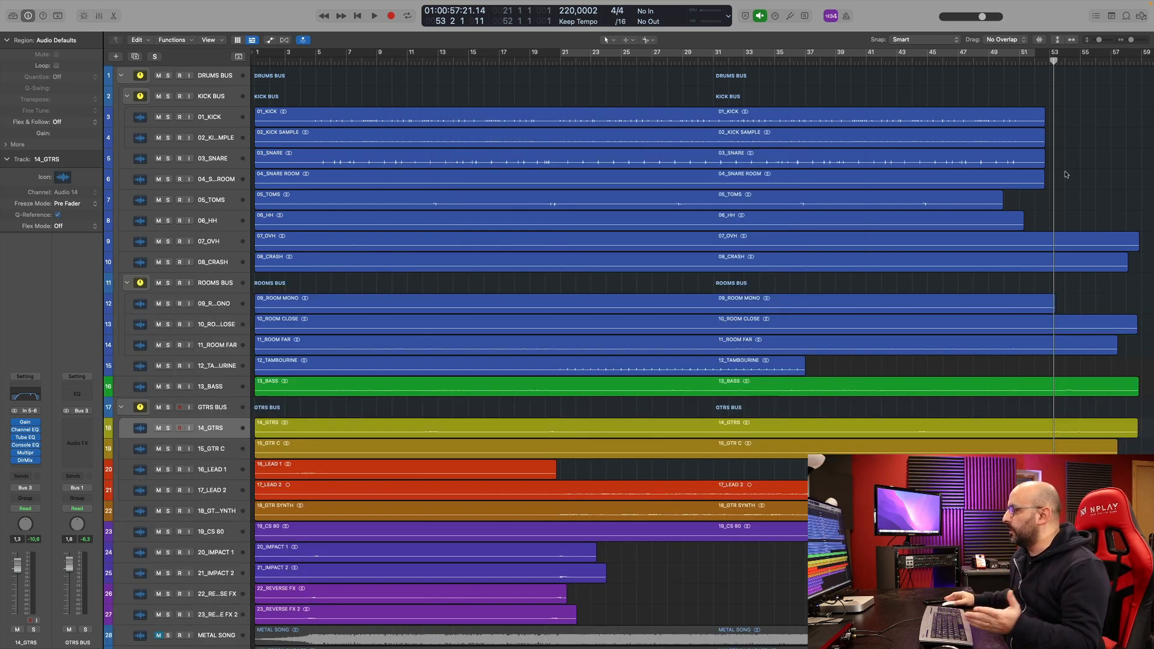
Select all the regions in the arrangement and look through the available region functions.
left_click_drag(1074, 119, 535, 643)
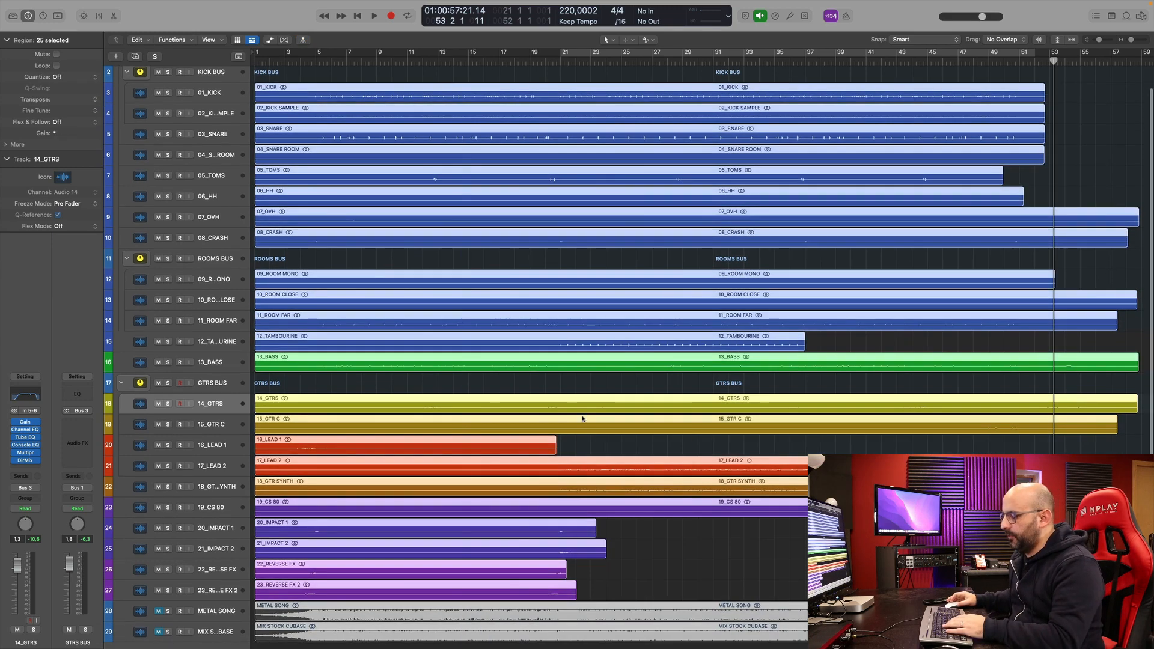
key("t")
key("v")
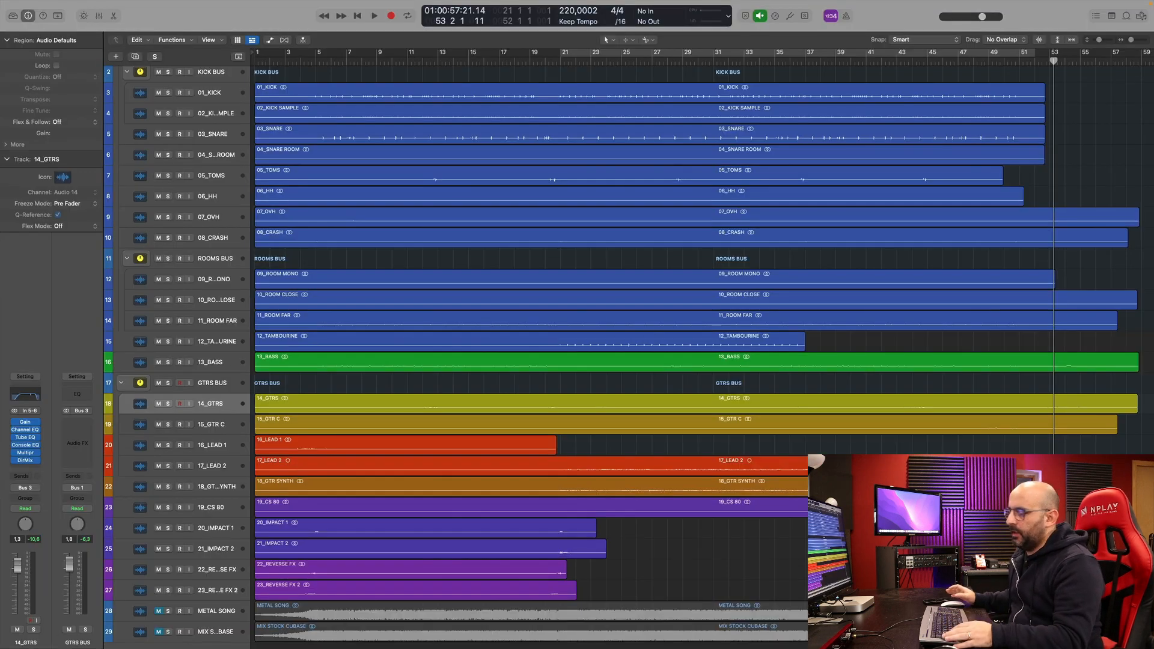
key("super+a")
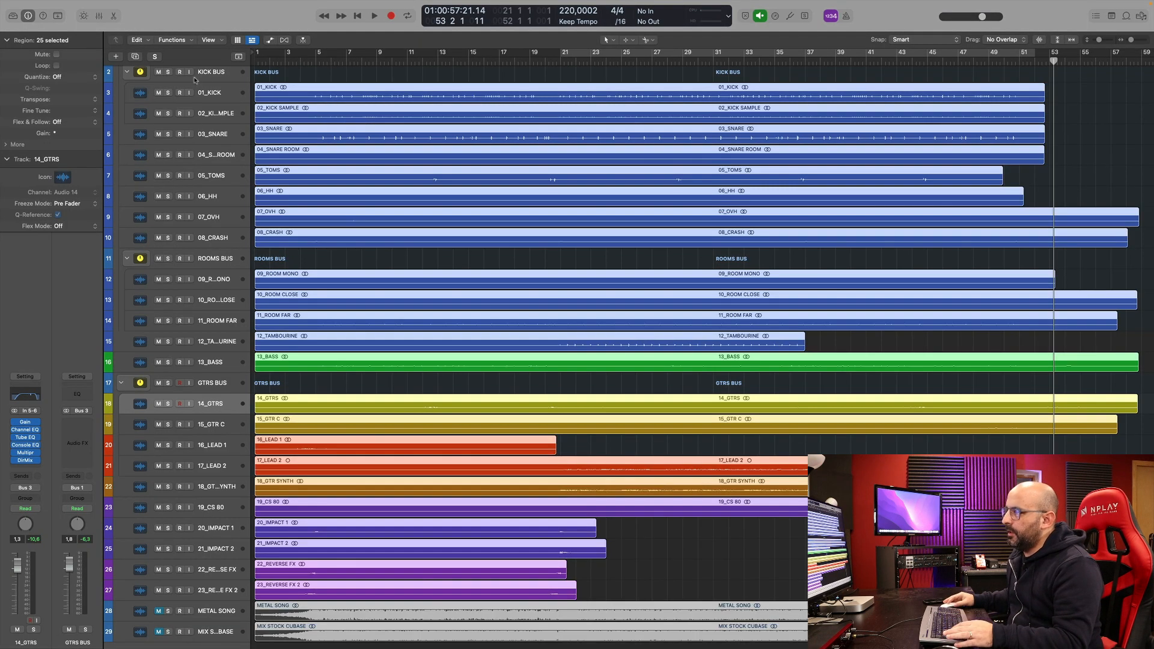
left_click(176, 42)
left_click(216, 180)
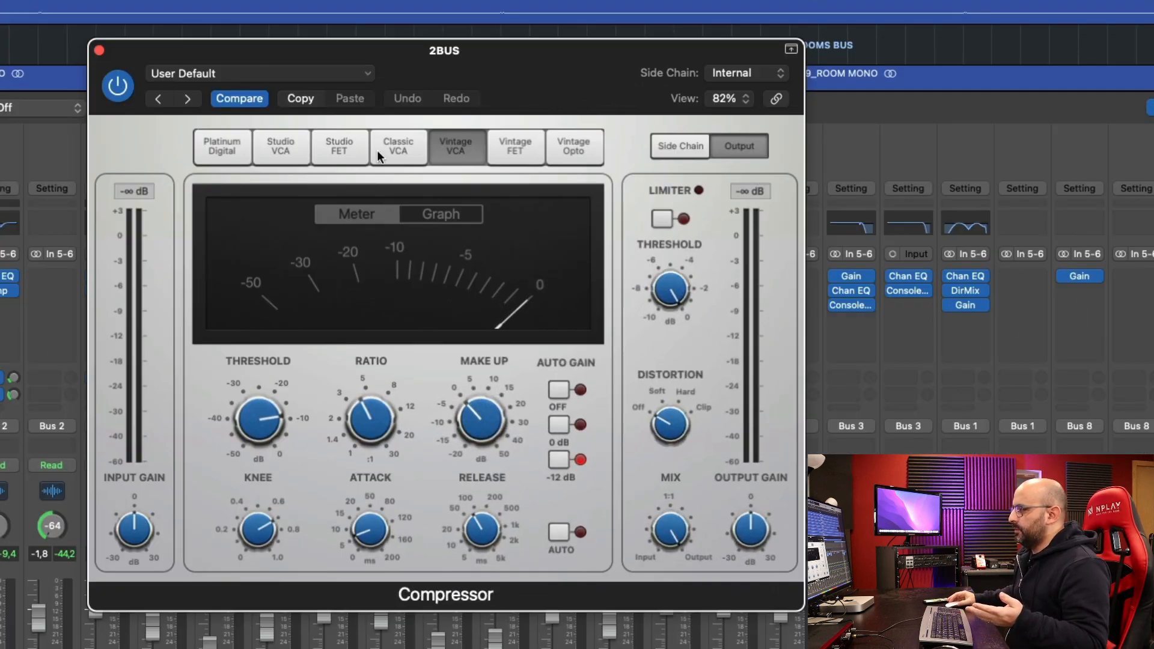
Browse the 2BUS Compressor's Vintage FET, Vintage Opto, Studio VCA, Classic VCA and Studio FET models, and return to Vintage VCA.
left_click(519, 149)
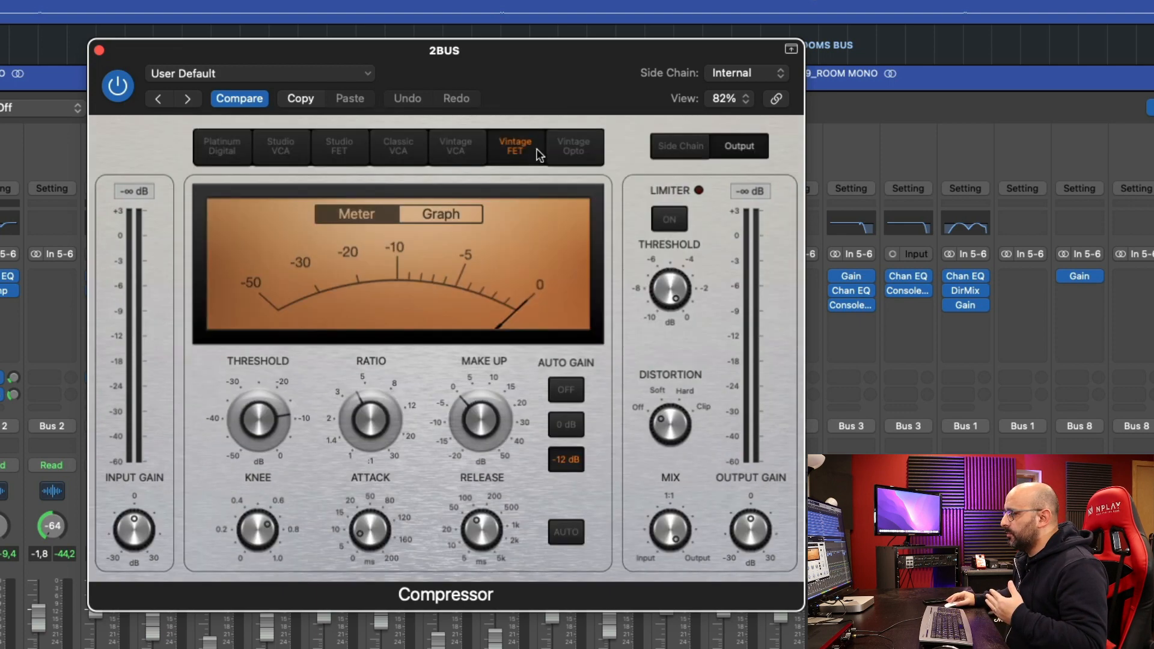
left_click(567, 146)
left_click(462, 148)
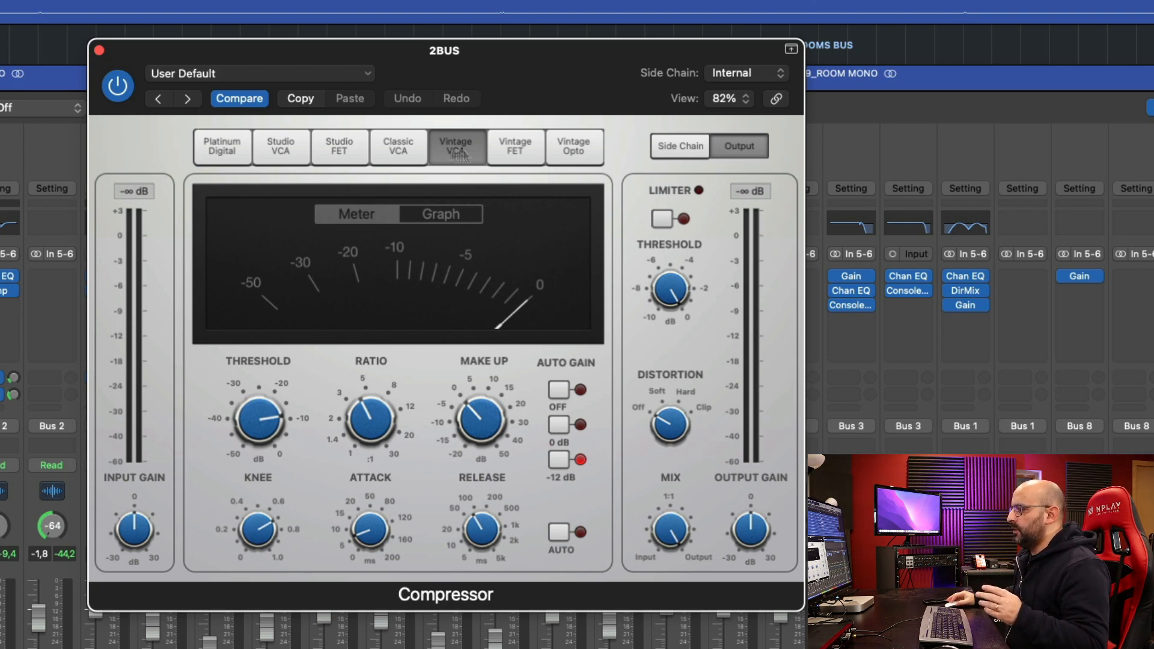
left_click(284, 152)
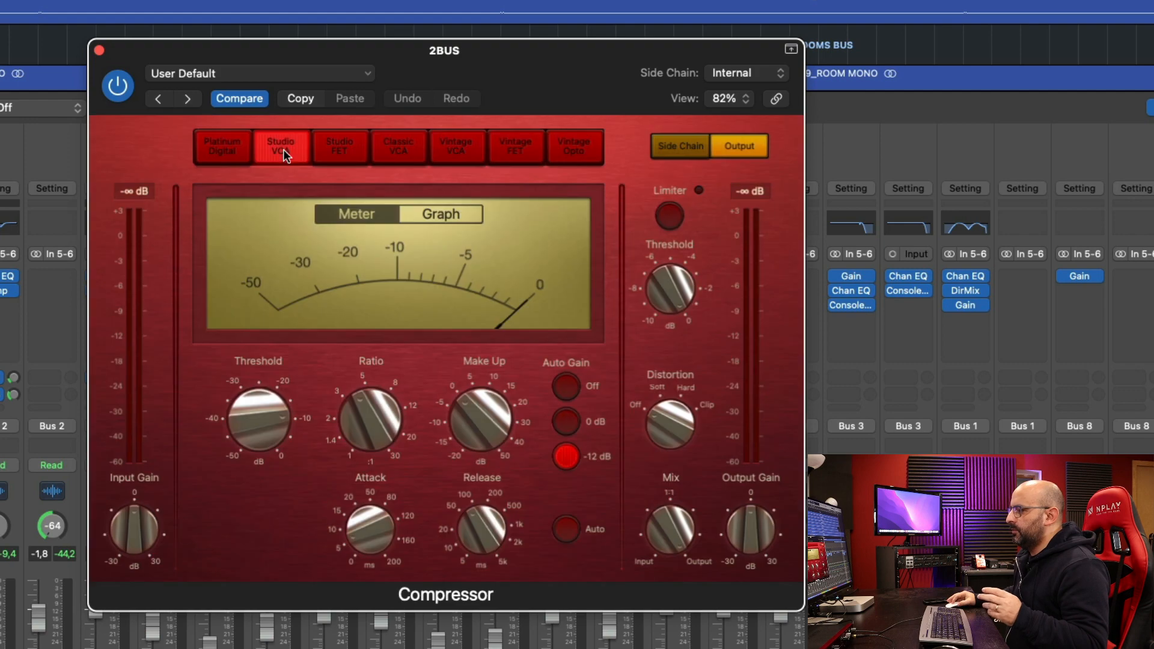
left_click(401, 151)
left_click(329, 152)
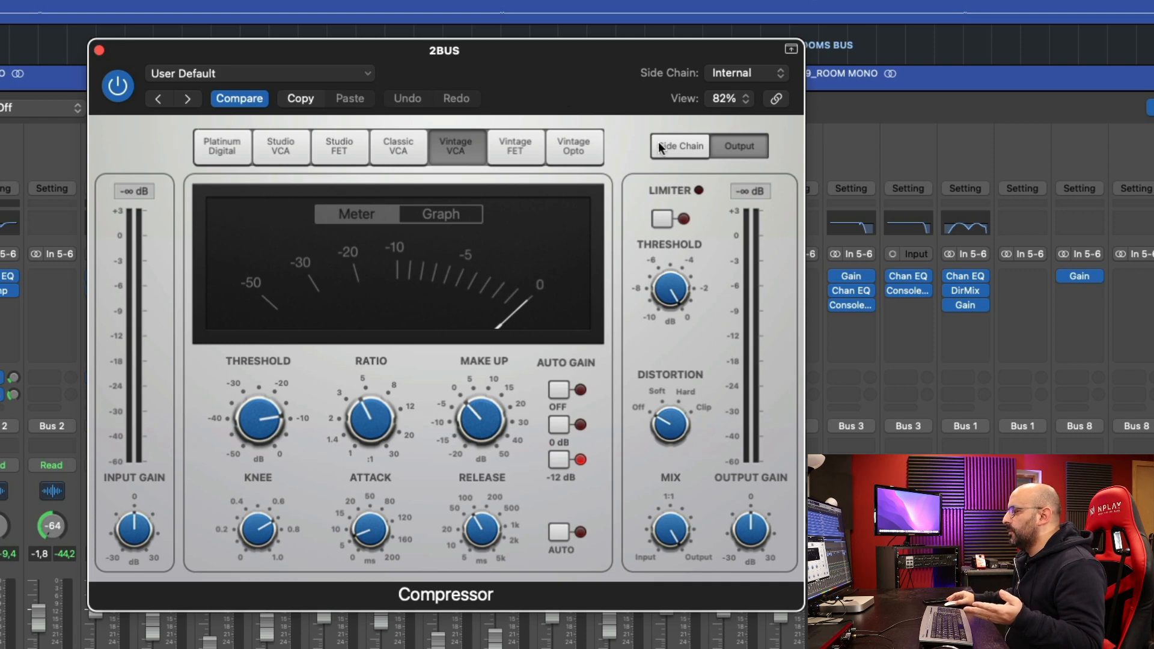
Inspect the 2BUS Compressor's side chain and output settings, including the mix and limiter threshold controls.
left_click(662, 148)
left_click(741, 147)
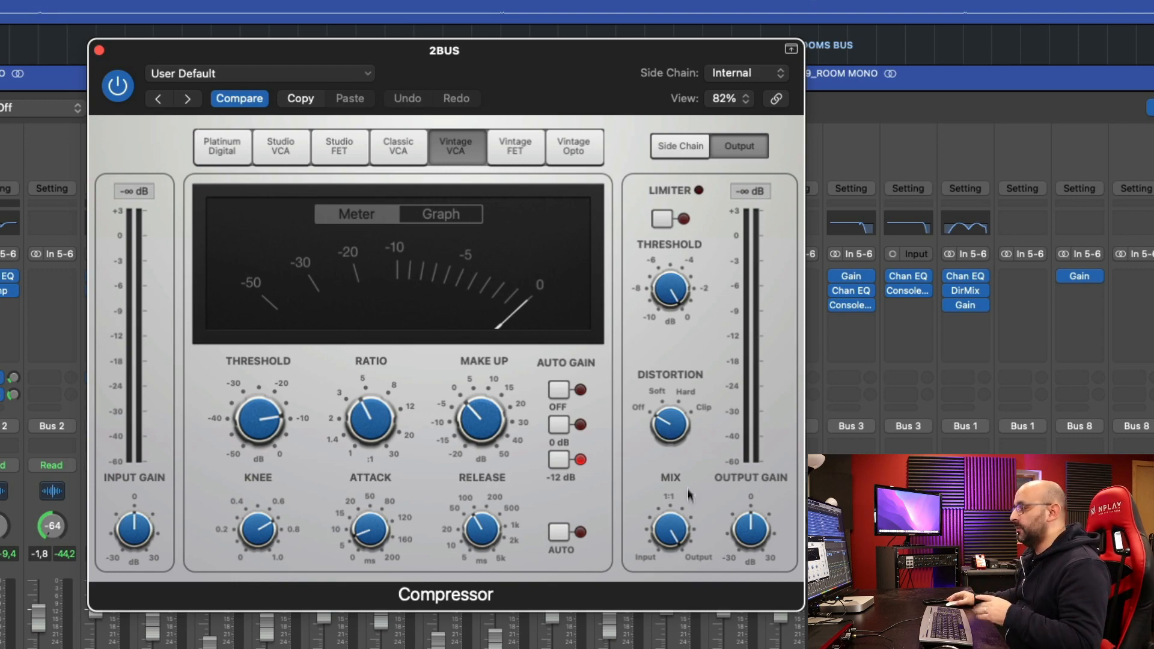
mouse_move(670, 533)
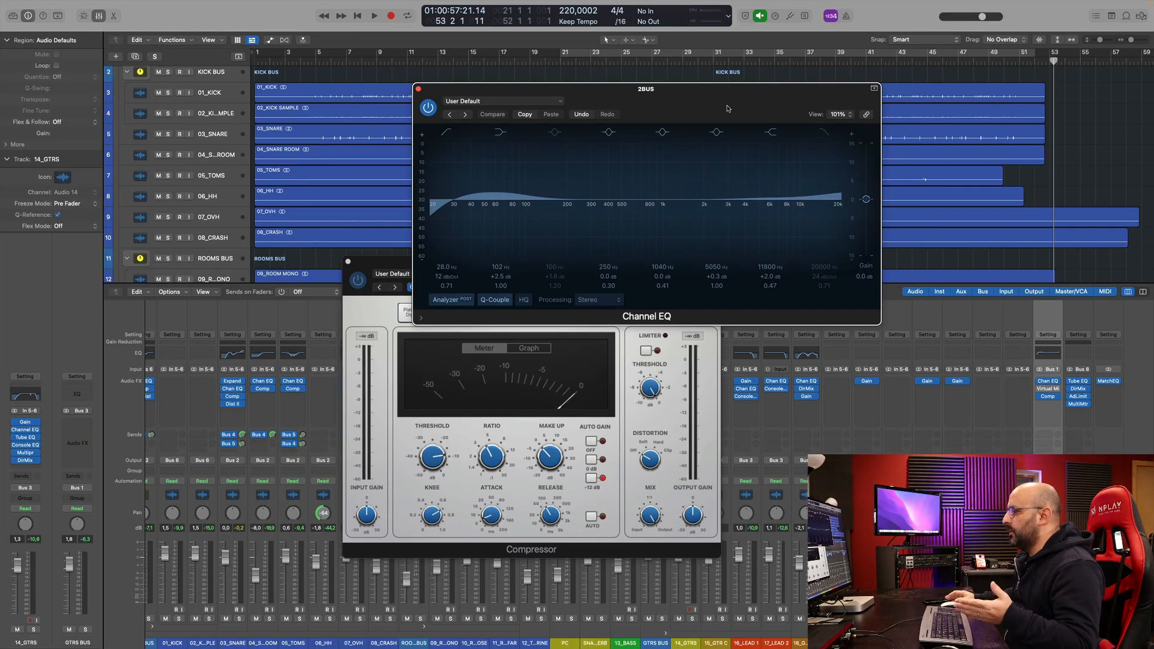
left_click(669, 404)
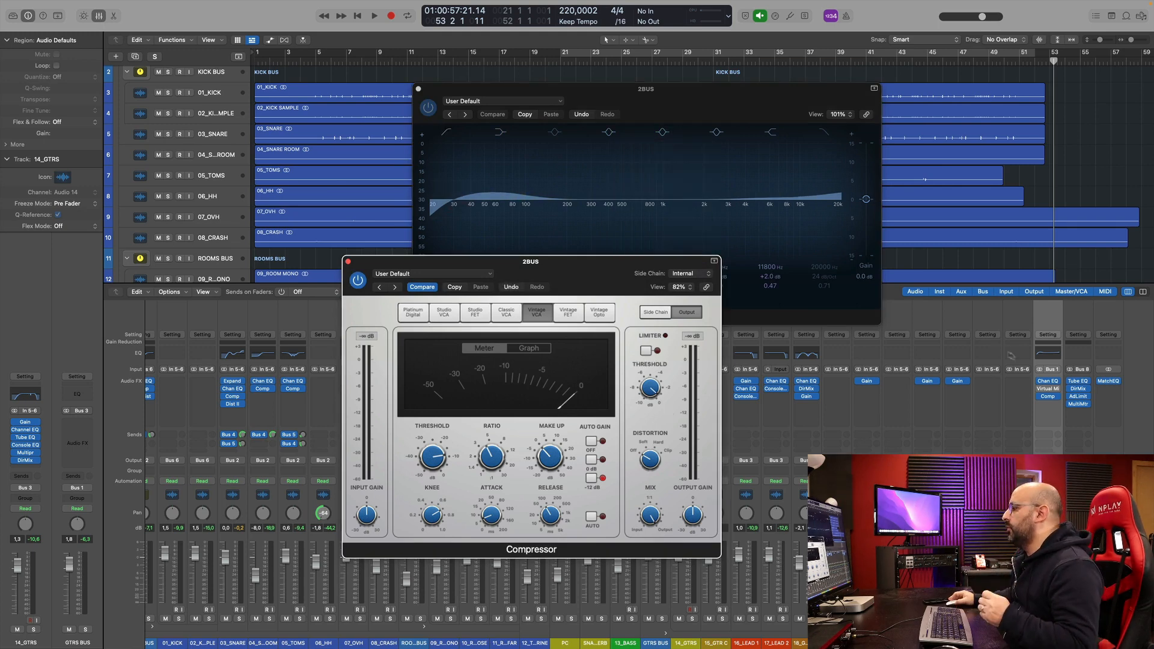
left_click(1049, 389)
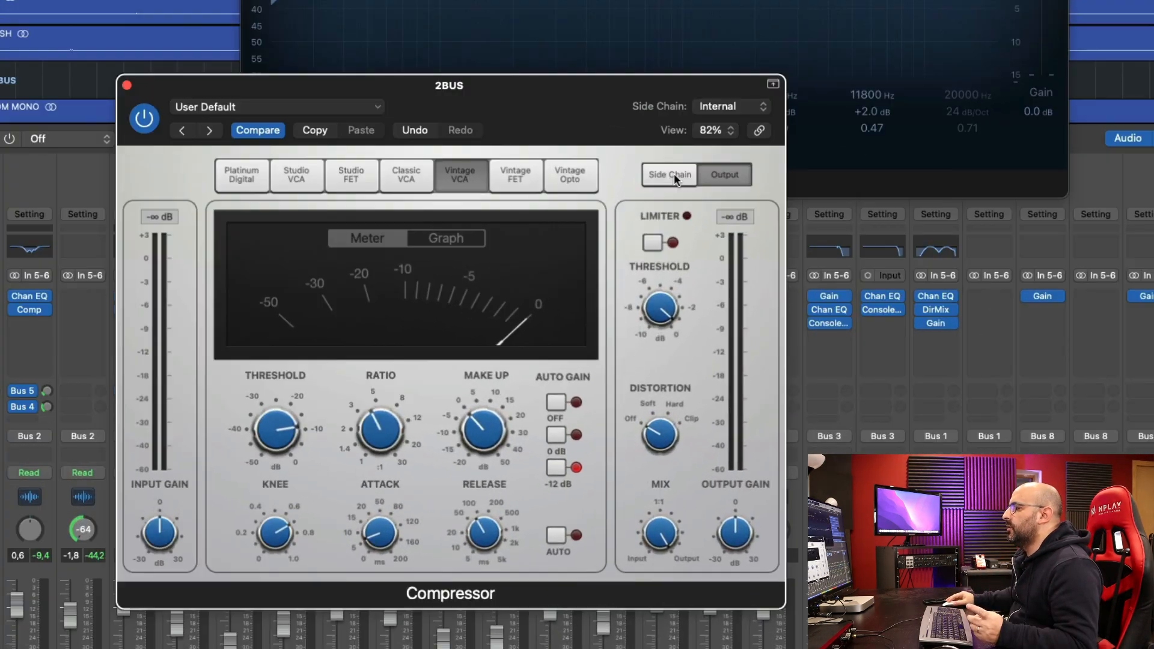
left_click(656, 311)
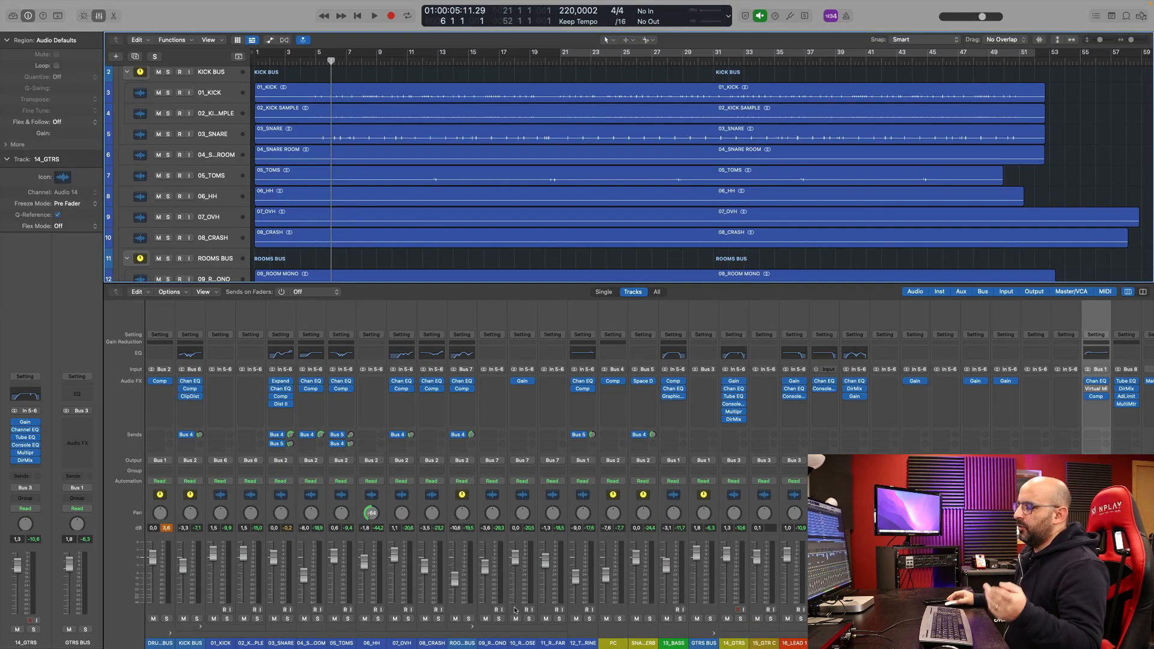
Solo the drums bus, listen to the drums on their own, and unsolo the bus.
left_click(167, 619)
key("space")
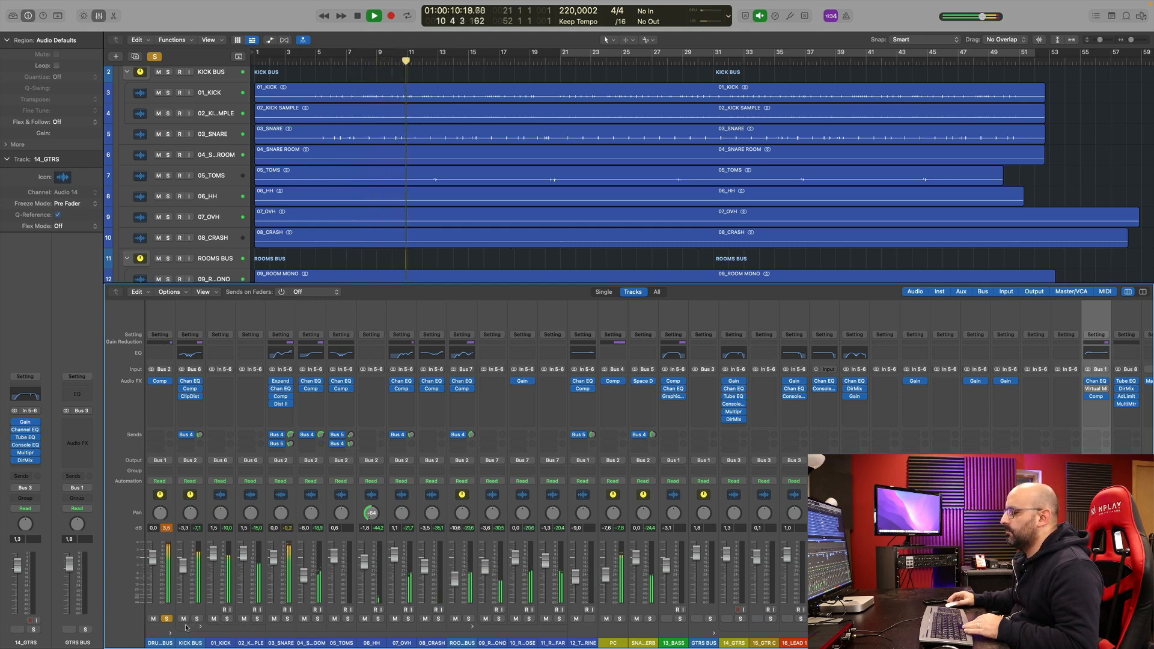
key("space")
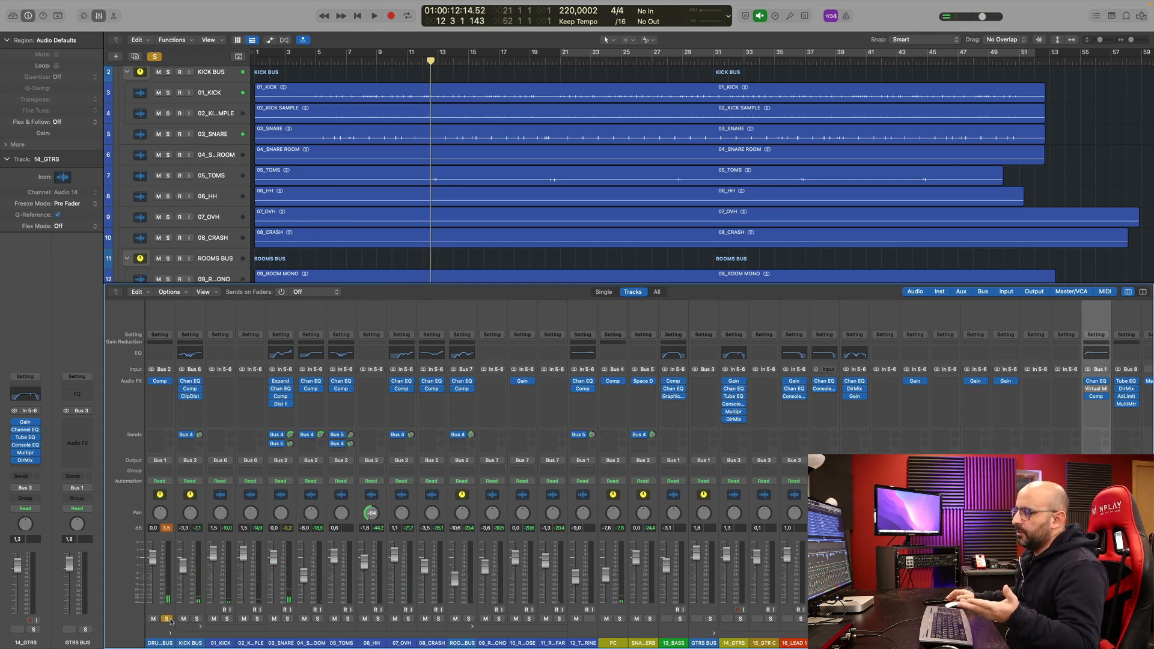
left_click(168, 620)
Solo the 03_SNARE track with all its inserts and sends bypassed, and listen to the dry snare.
left_click(287, 619)
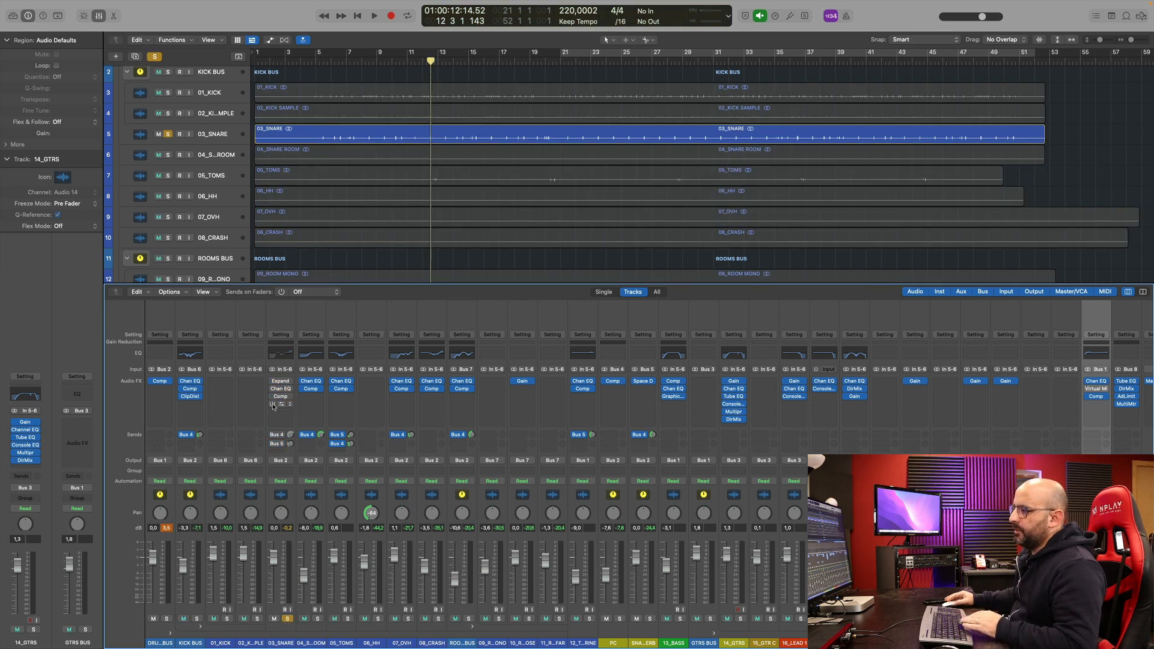
key("space")
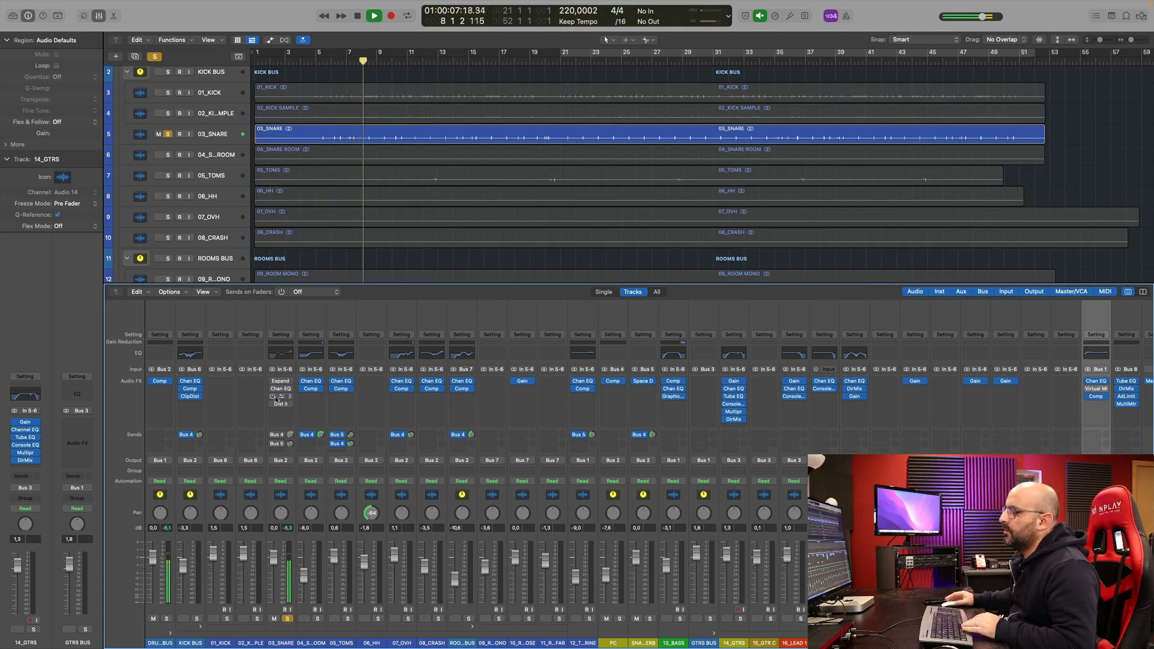
key("space")
Open the snare's Expander and compare the sound with it off and on during playback, leaving it enabled.
left_click(280, 381)
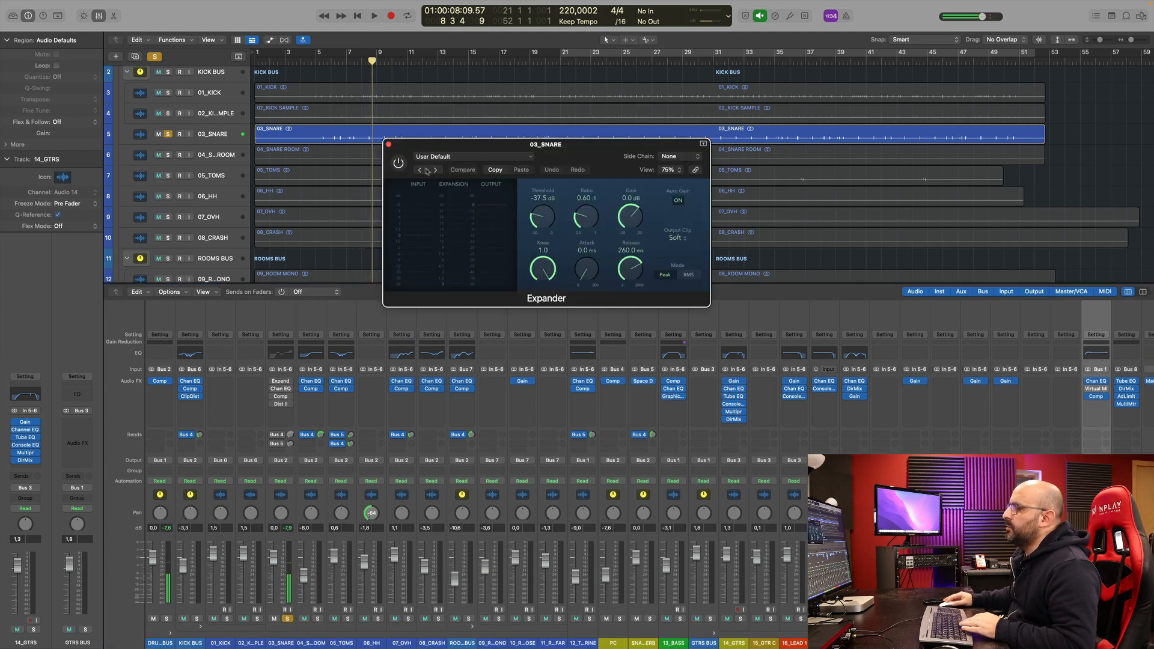
key("space")
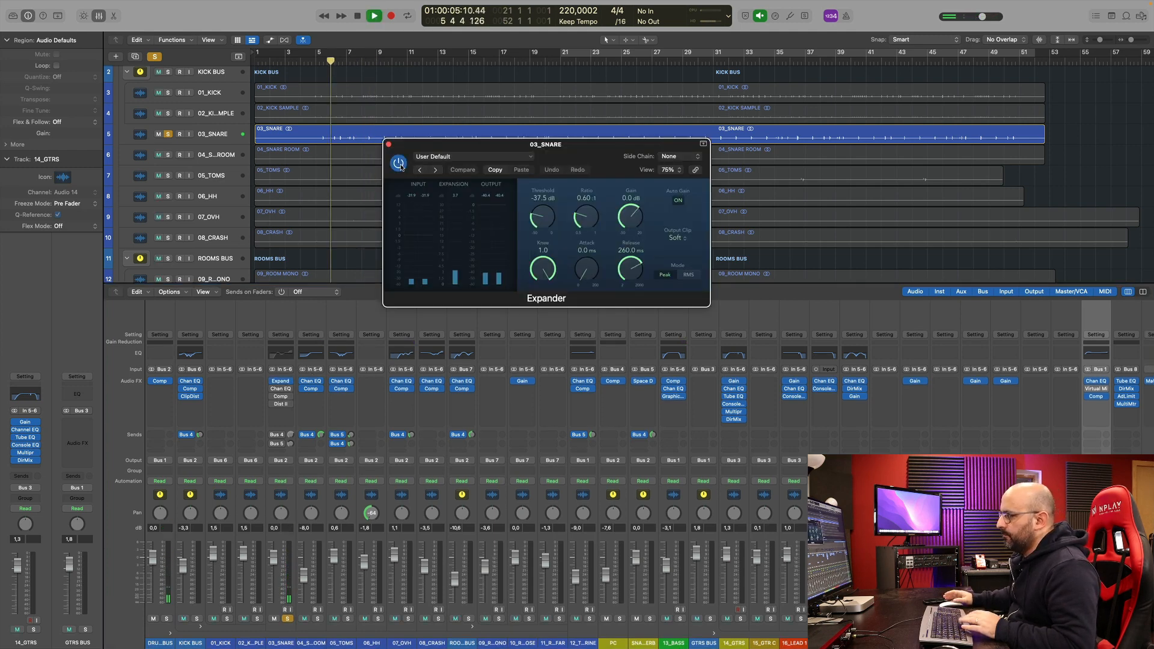
left_click(399, 164)
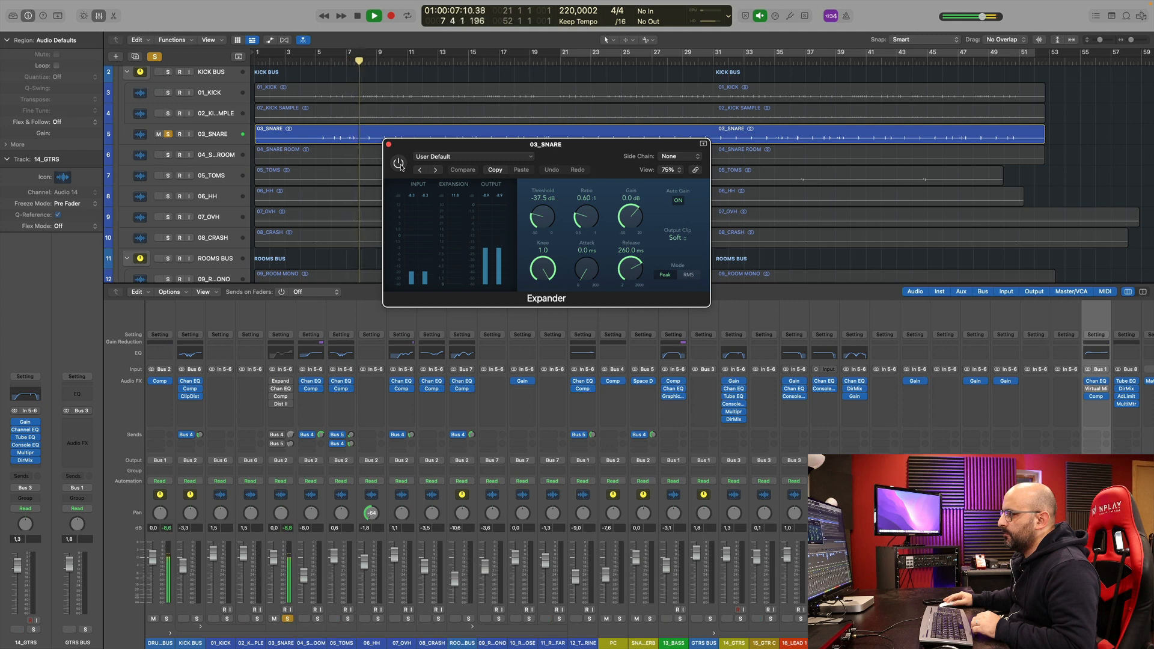
left_click(399, 164)
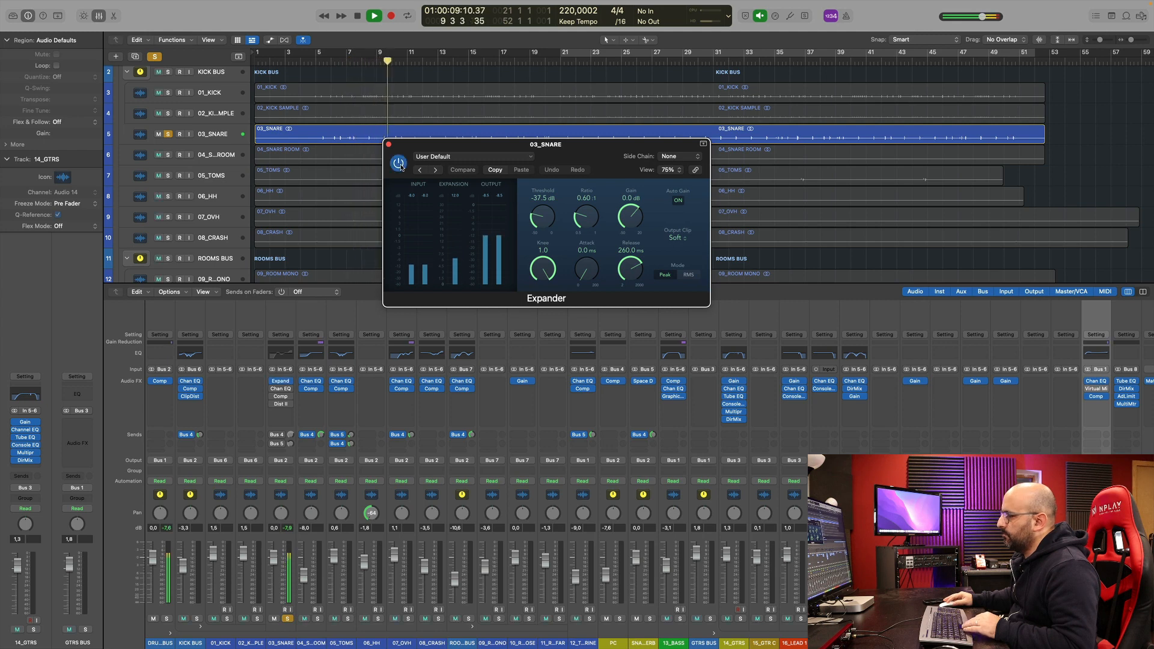
key("space")
Open the snare's Channel EQ, play the soloed snare, and enable the EQ during playback.
left_click(280, 388)
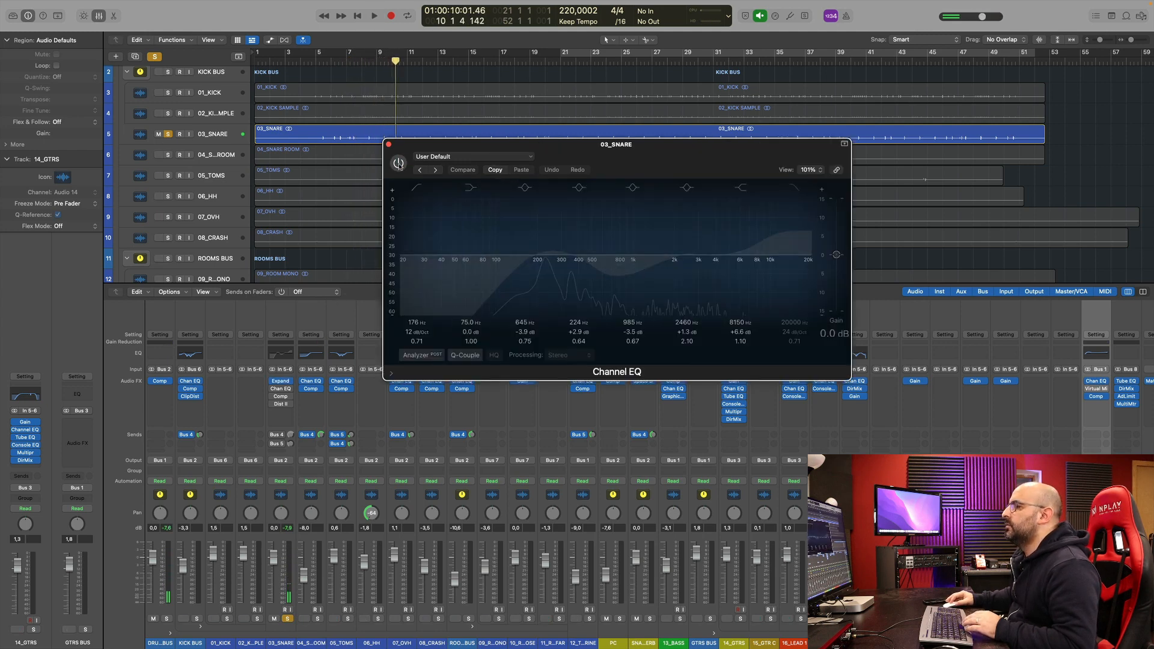
key("space")
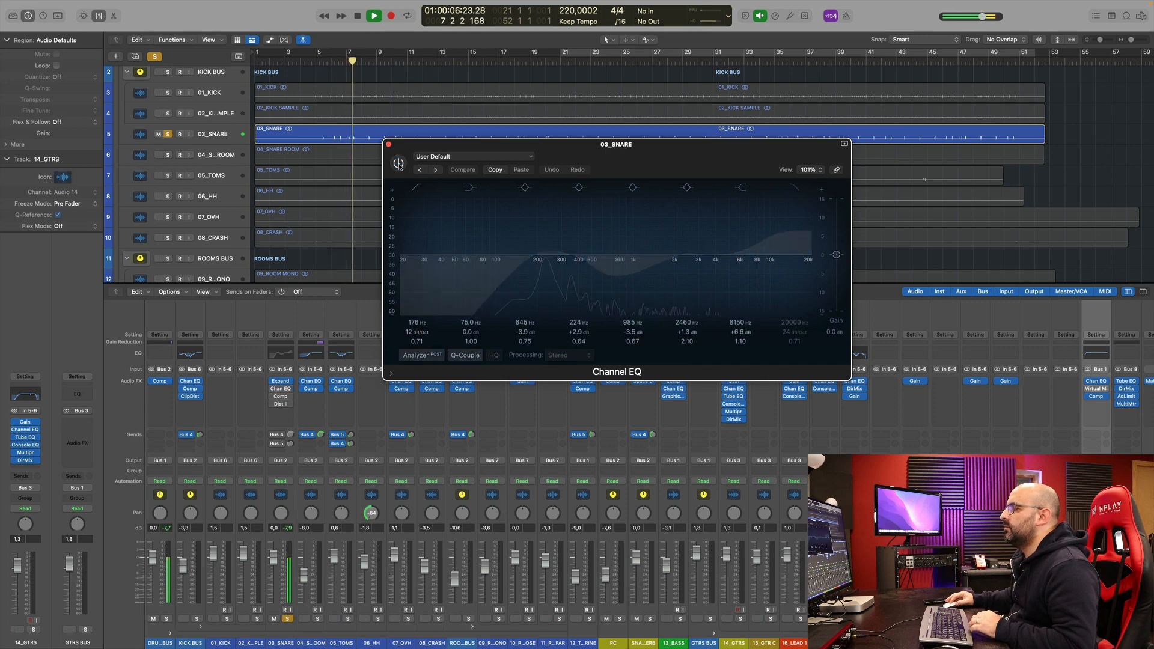
left_click(399, 164)
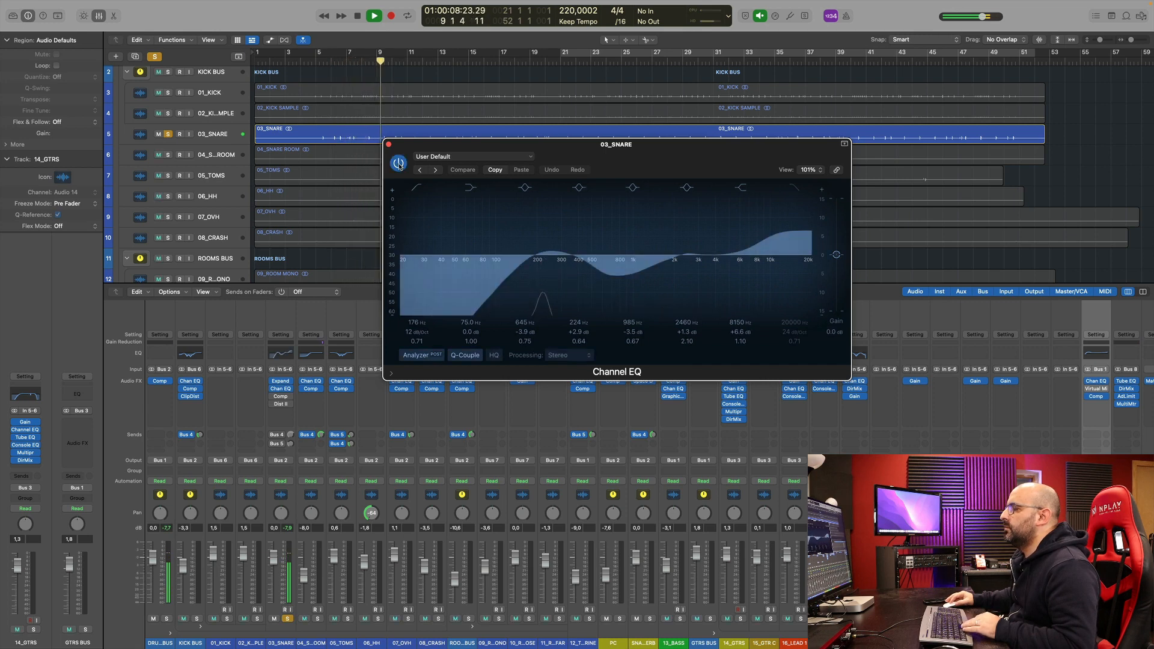
Stop playback, open the snare's Compressor, show the Studio VCA model, and return to Vintage VCA.
key("space")
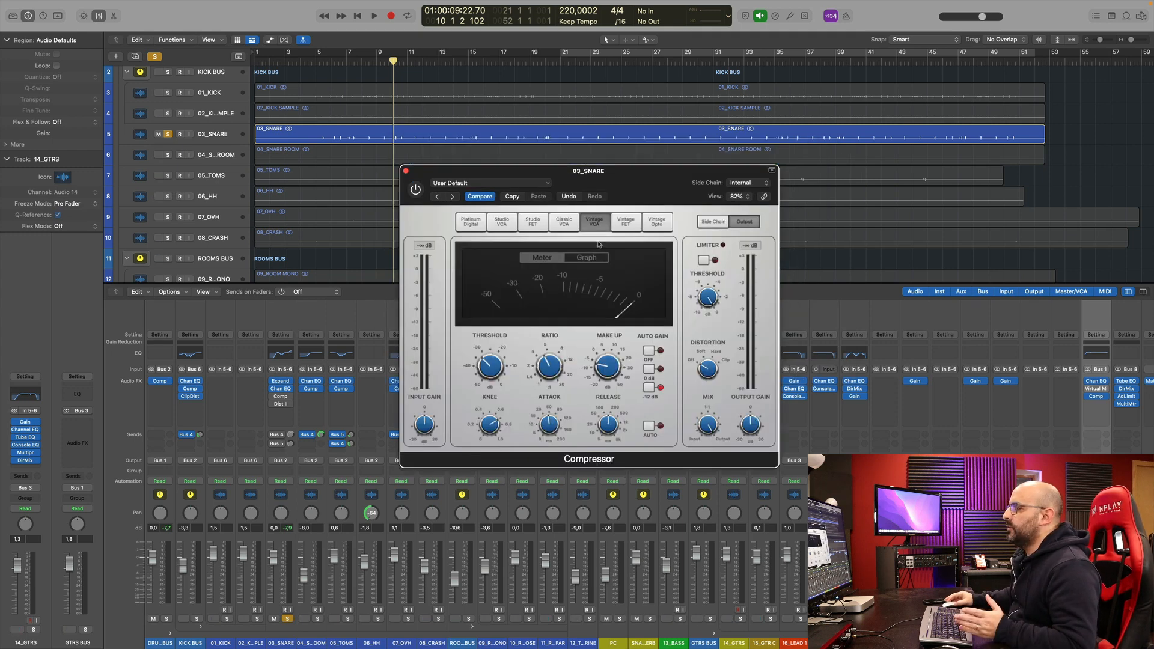
left_click(498, 226)
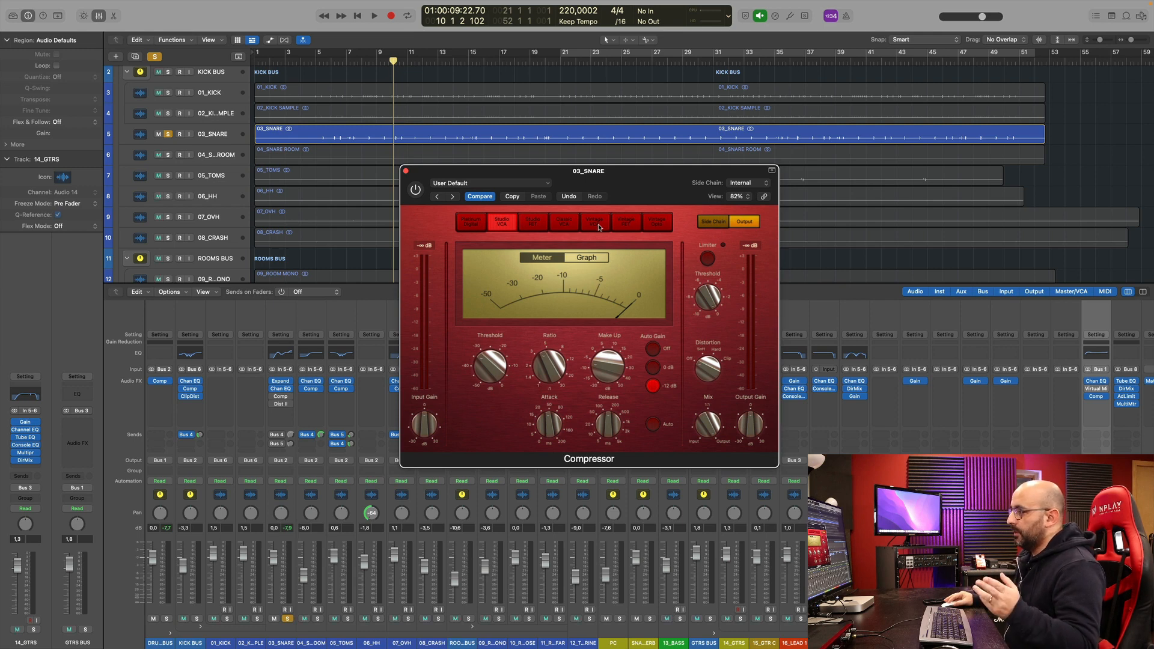
left_click(595, 222)
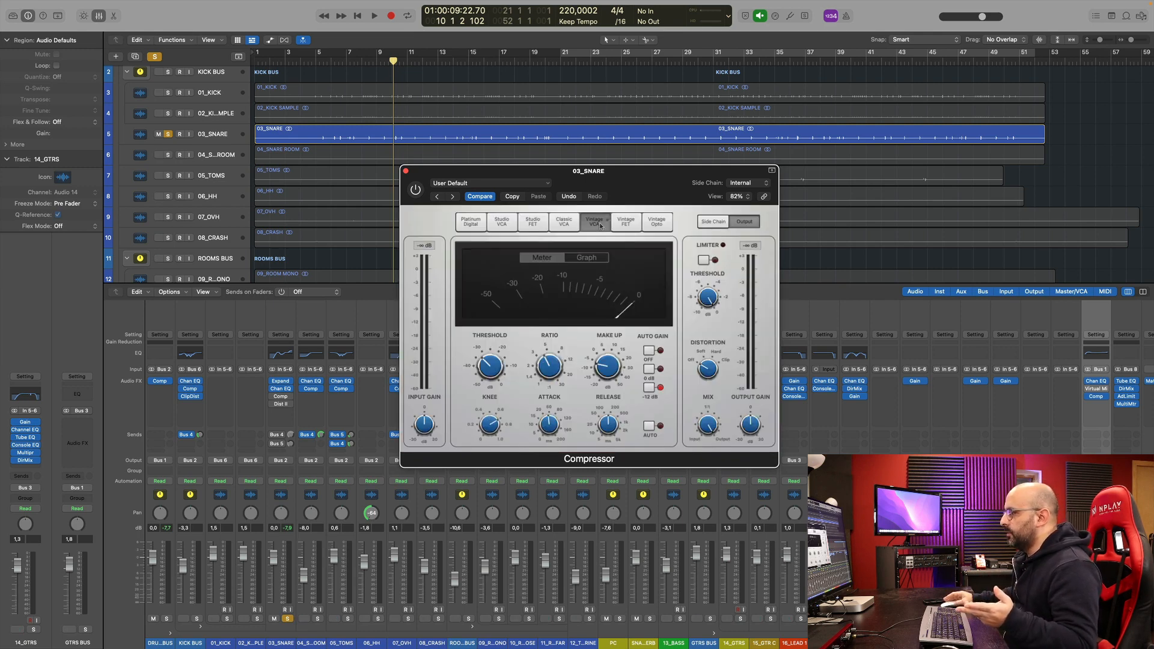
Play the soloed snare, enable its Vintage VCA Compressor during playback, and listen to the compression and its distortion.
key("space")
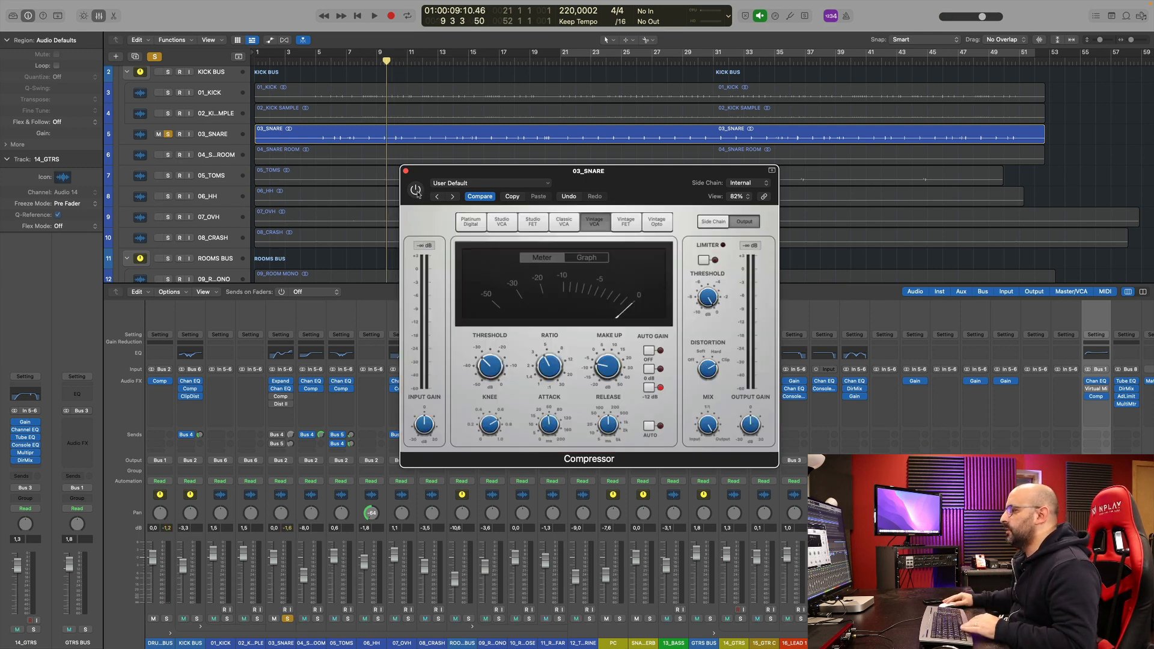
key("space")
left_click(417, 191)
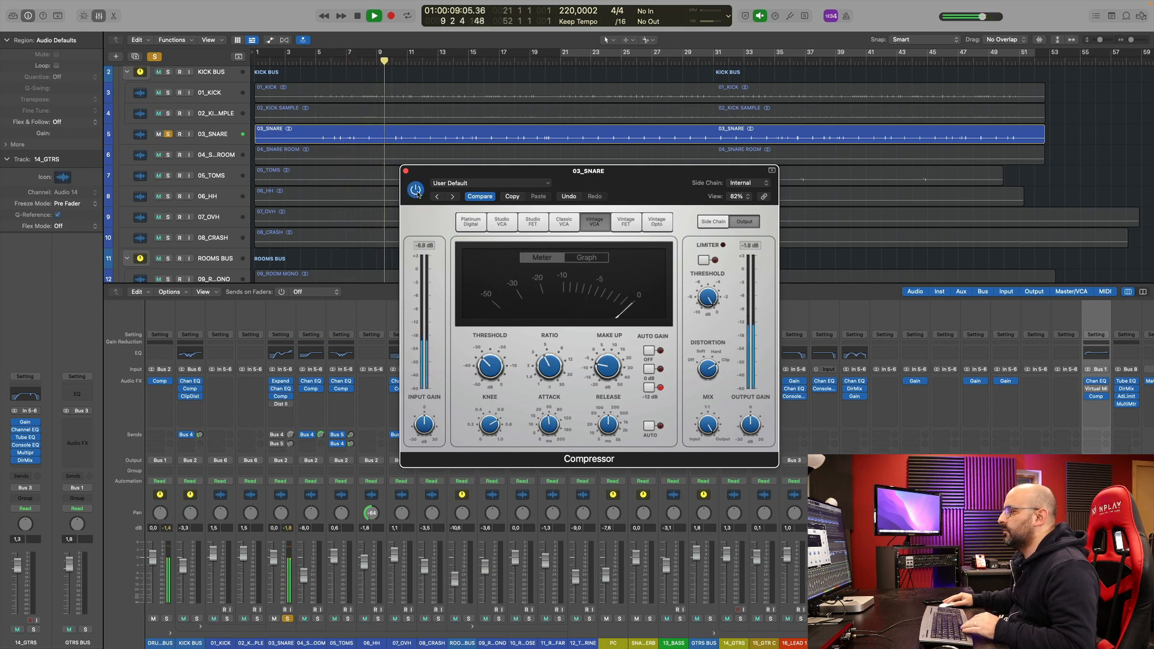
key("space")
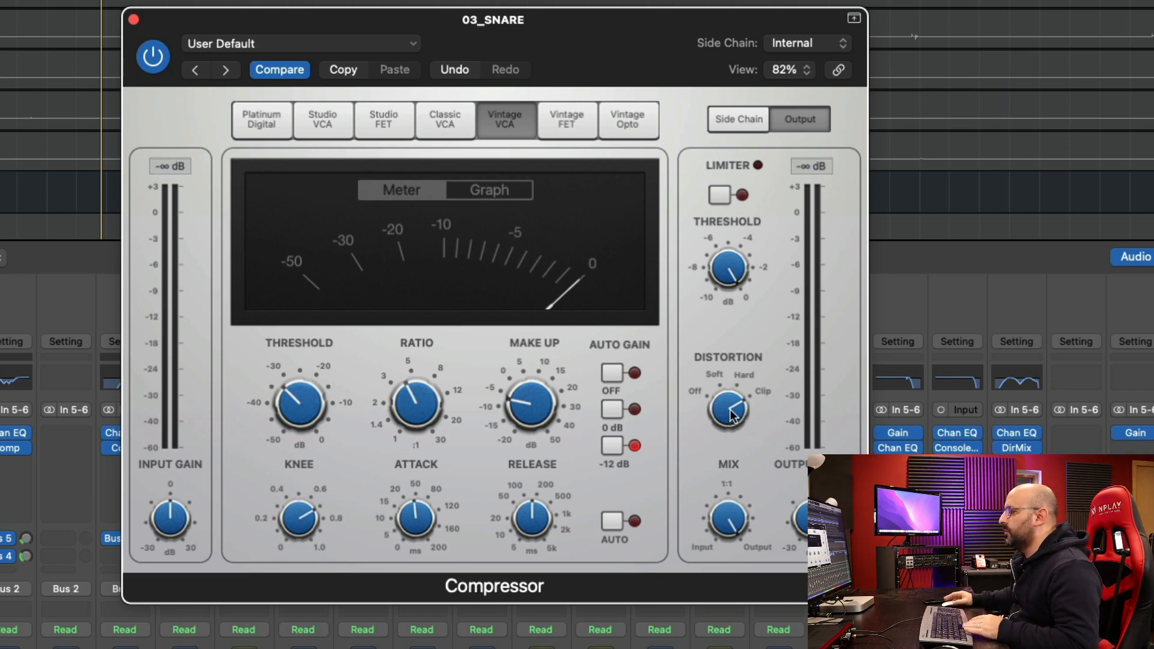
key("space")
left_click_drag(730, 410, 737, 206)
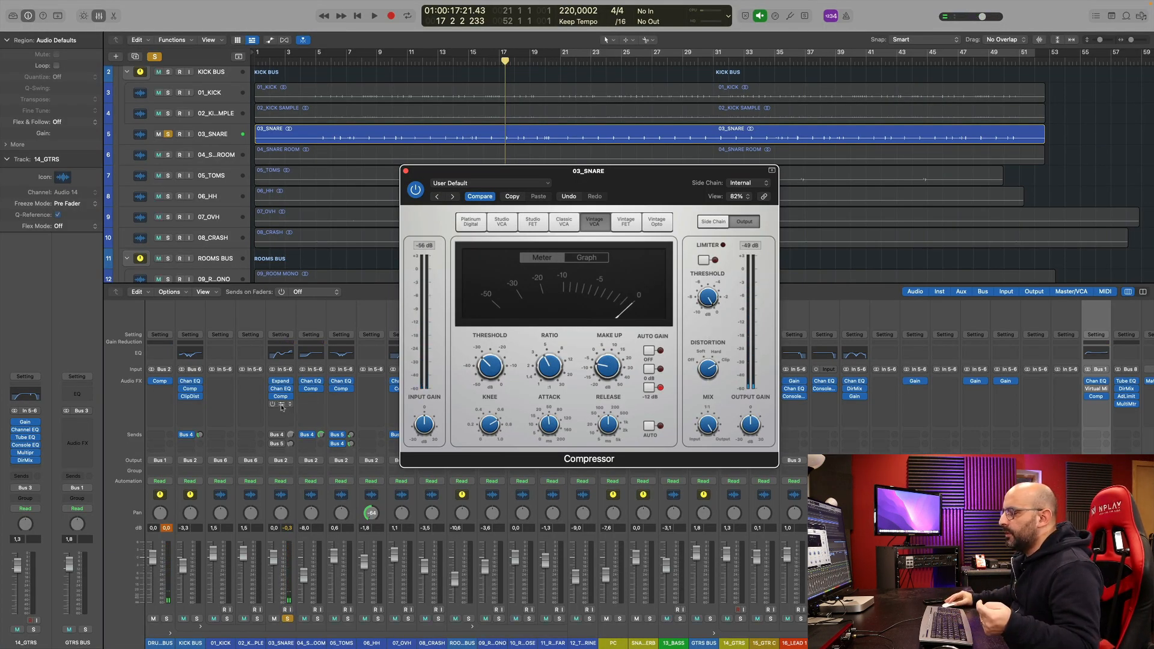
Open the snare's Distortion II beside the Compressor and compare the sound with it off and on during playback.
left_click(282, 404)
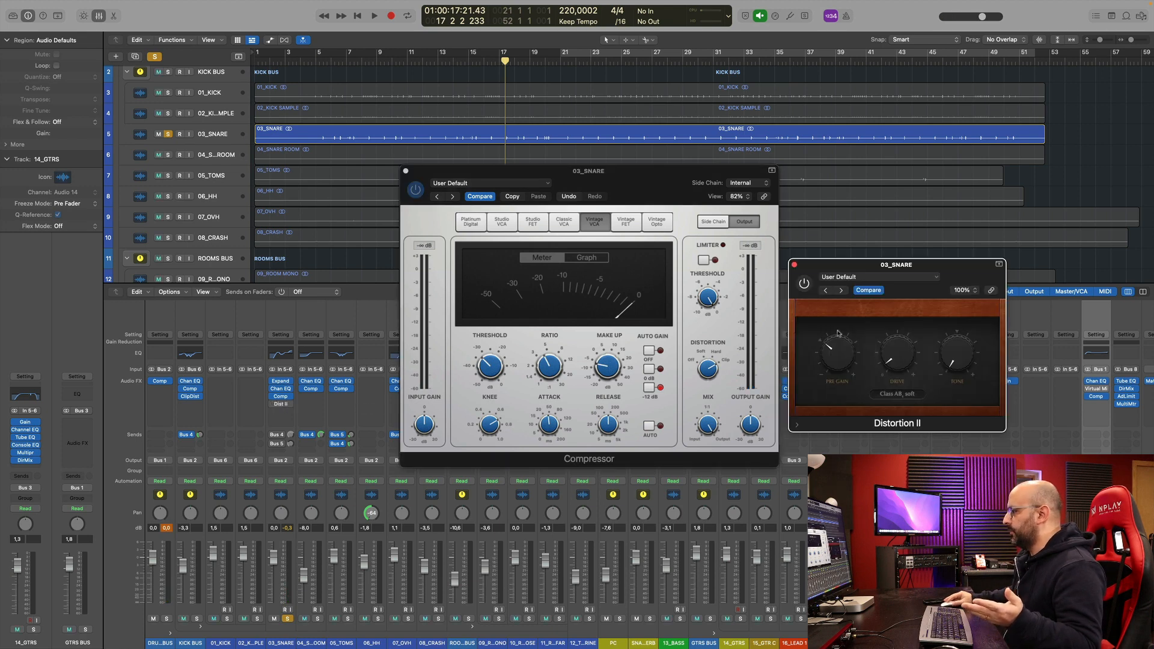
left_click_drag(949, 273, 930, 268)
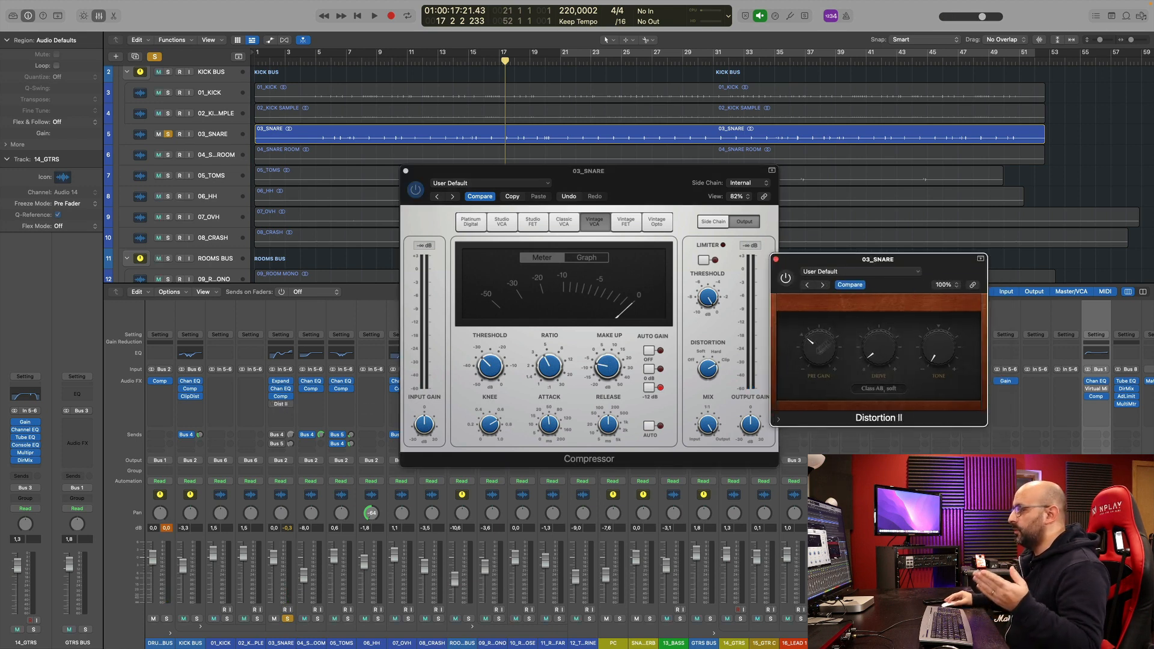
left_click(711, 369)
left_click(893, 288)
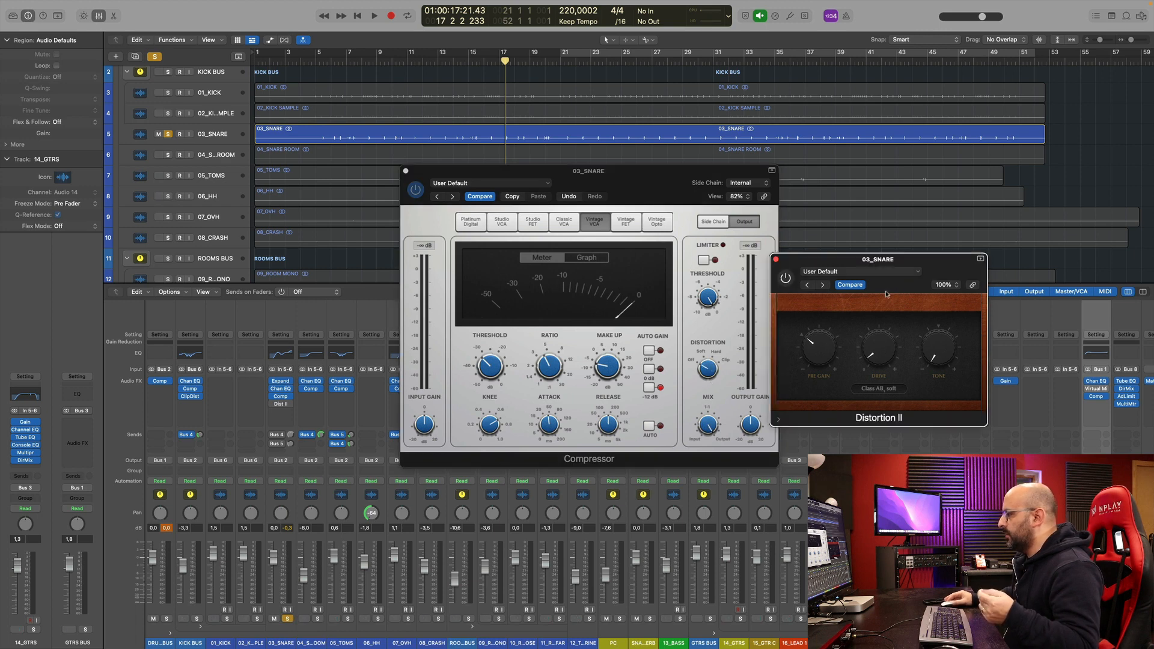
left_click(786, 279)
key("space")
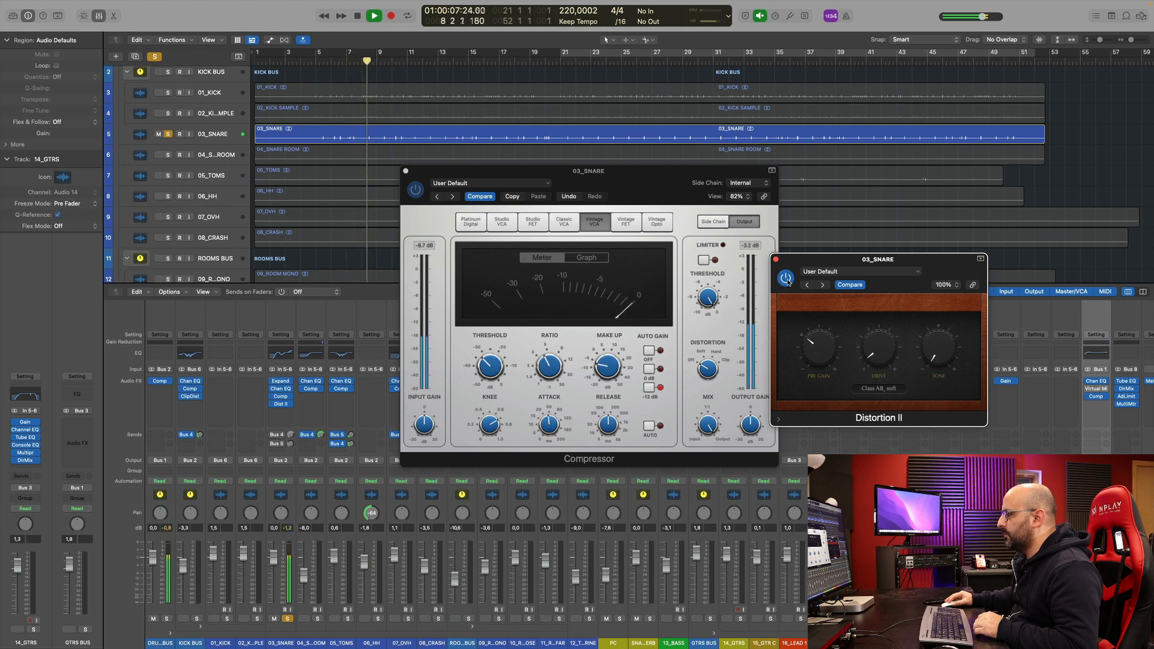
mouse_move(866, 353)
left_mouse_down()
mouse_move(874, 316)
mouse_move(871, 349)
left_mouse_up()
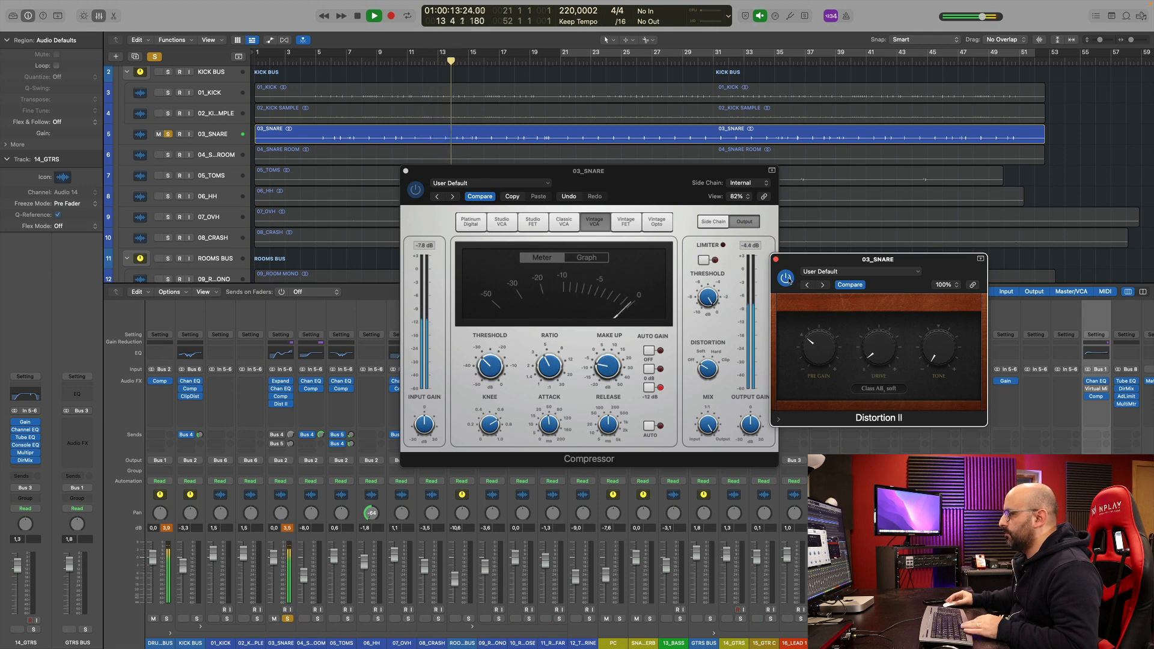
key("space")
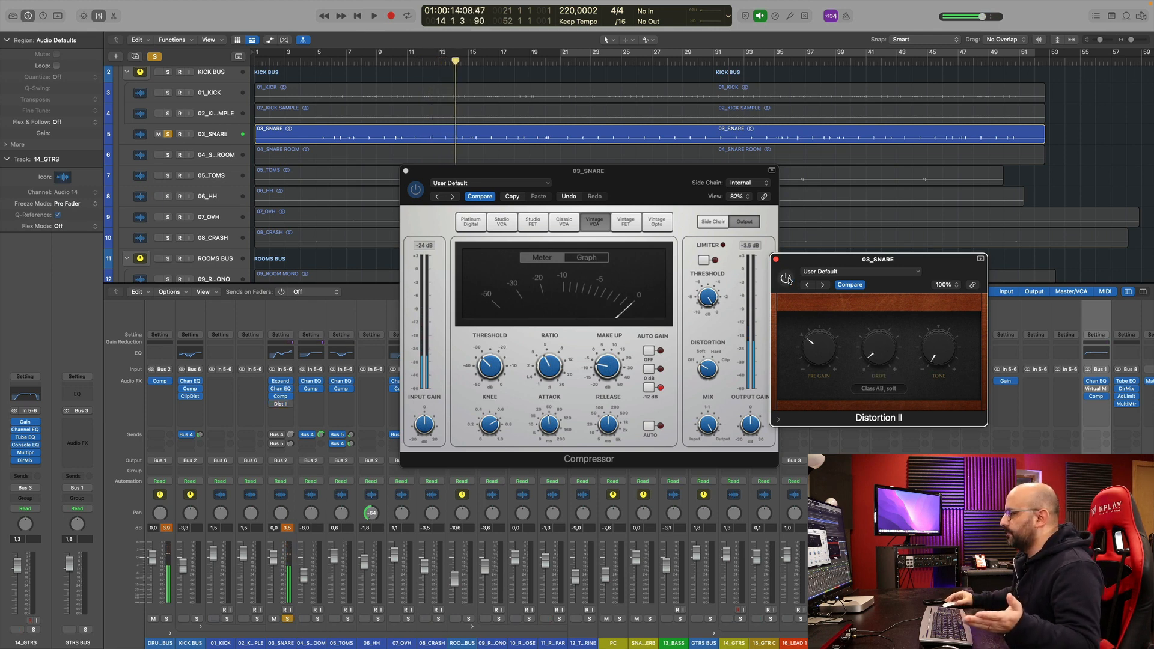
Hide the open plugins, enable the snare's Bus 4 send, and listen to it with the PC bus Compressor open.
key("v")
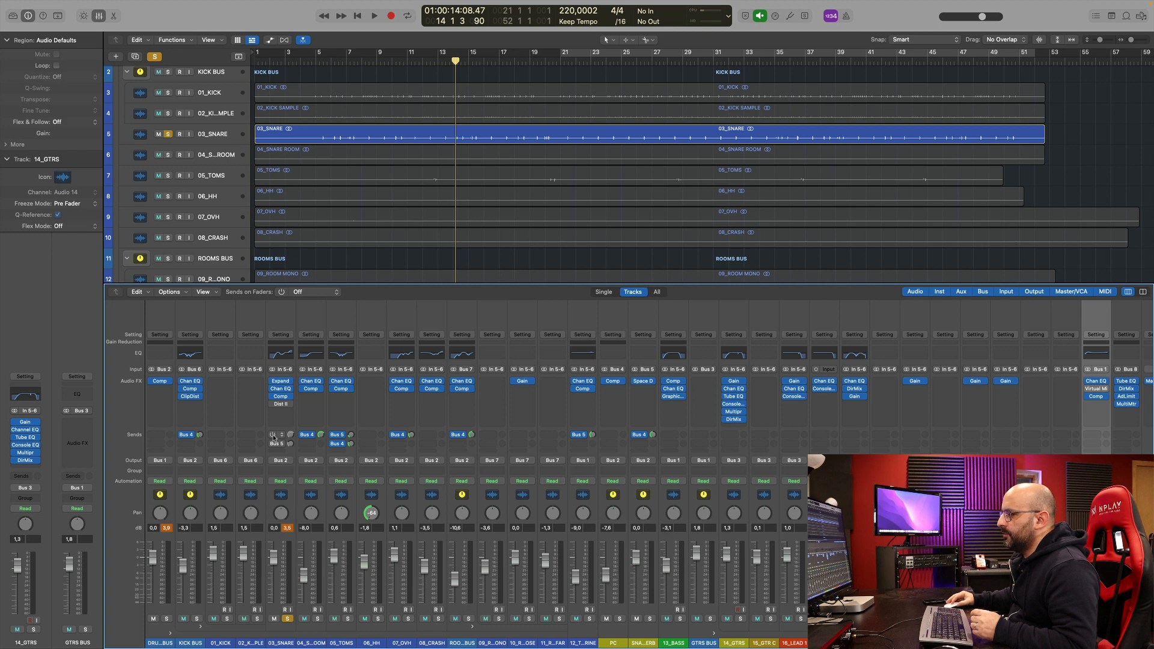
left_click(616, 385)
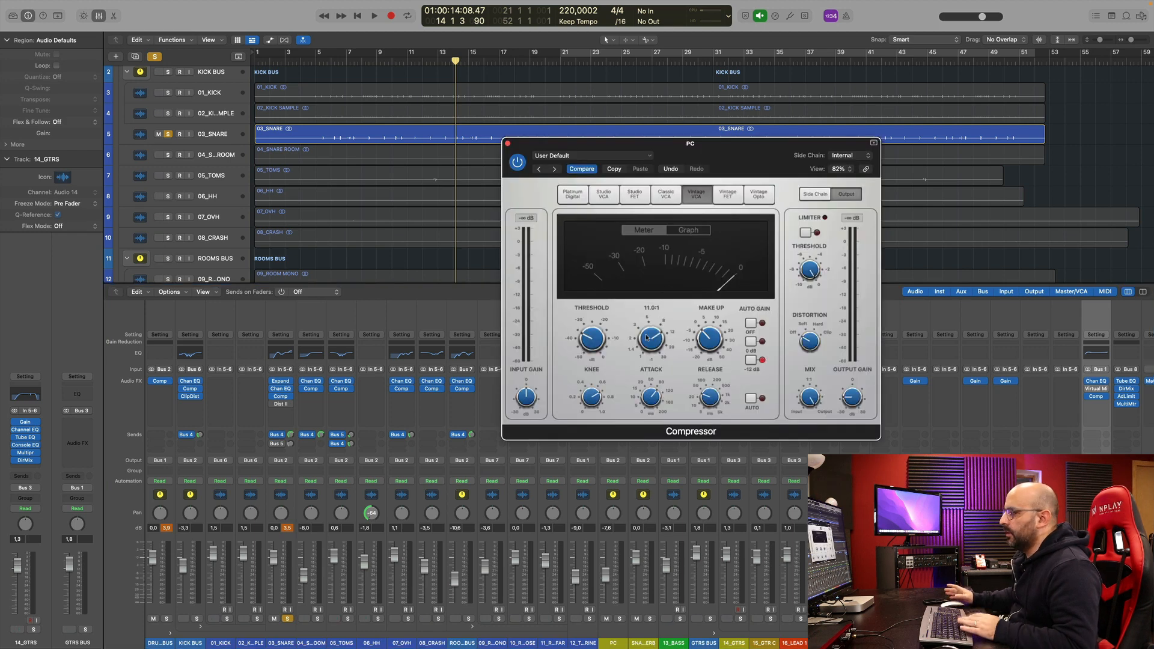
key("space")
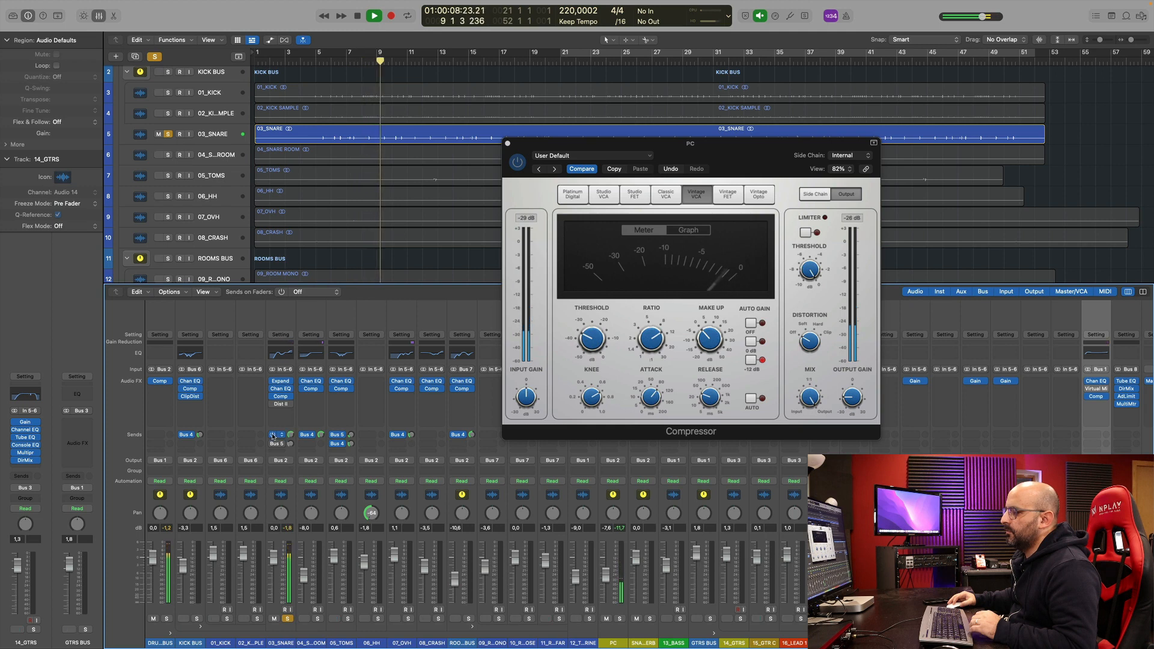
key("space")
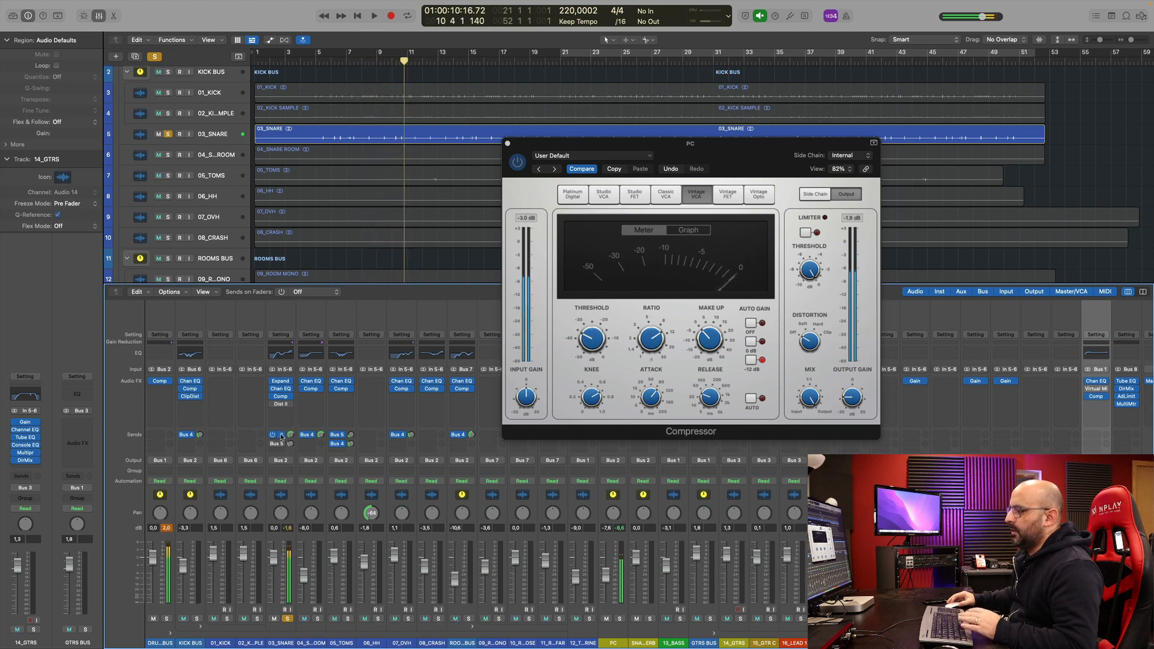
Solo the PC bus in place of the snare, listen to it at -0.4 dB, and return its fader to -7.6 dB.
left_click(288, 619)
left_click(620, 619)
key("space")
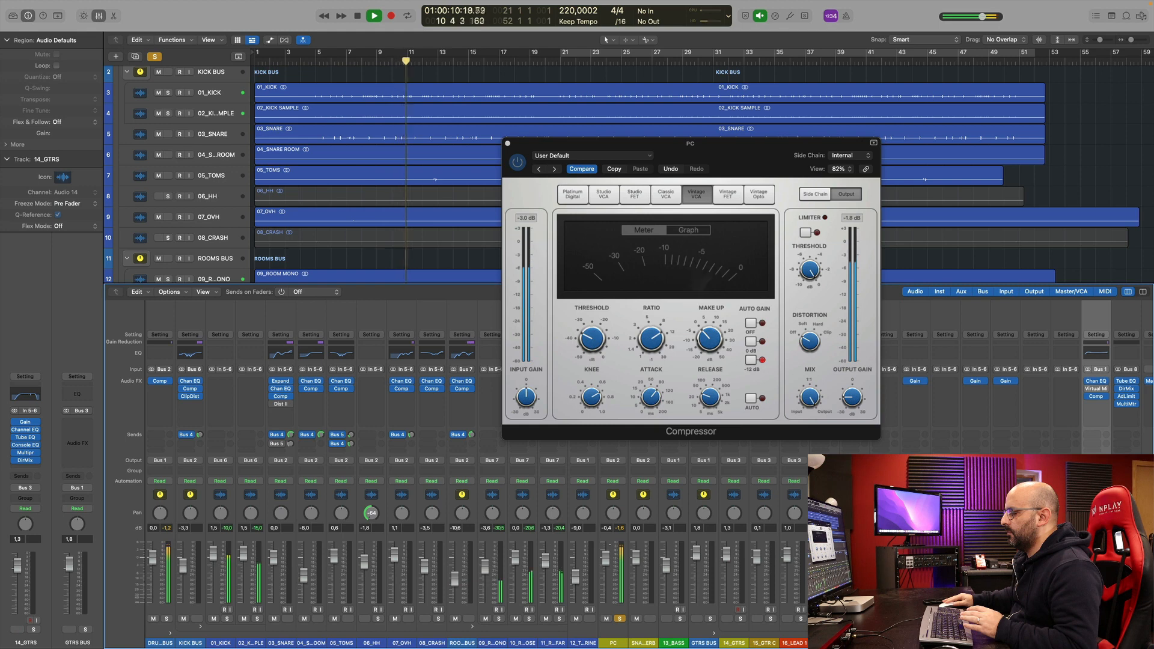
key("space")
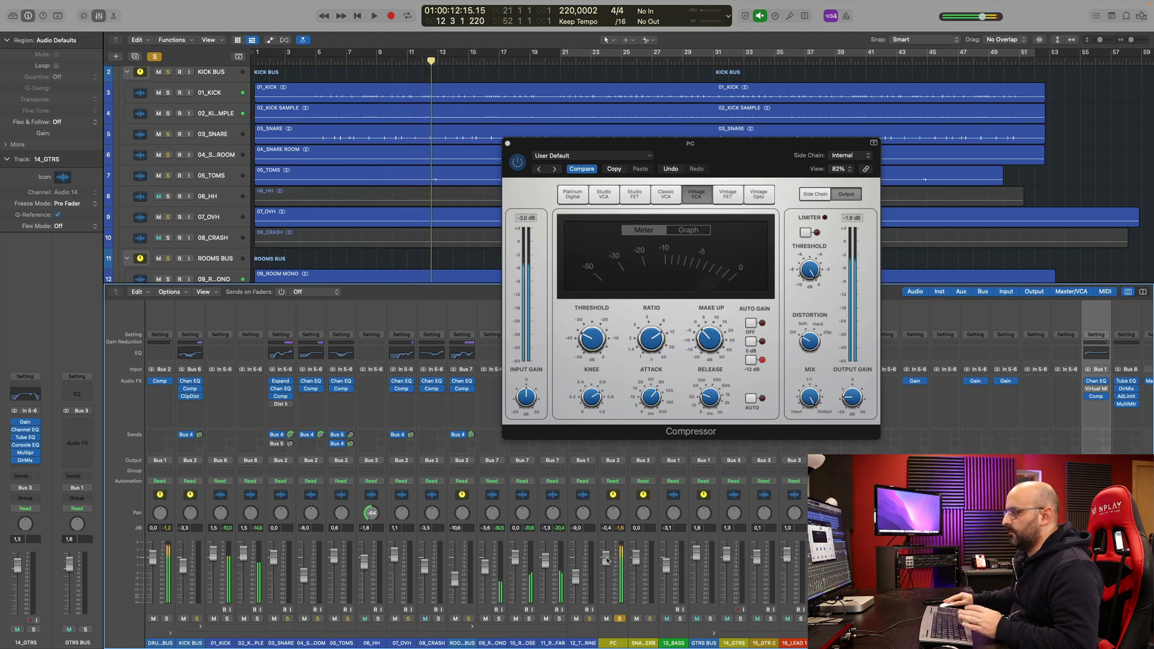
left_click_drag(607, 561, 606, 574)
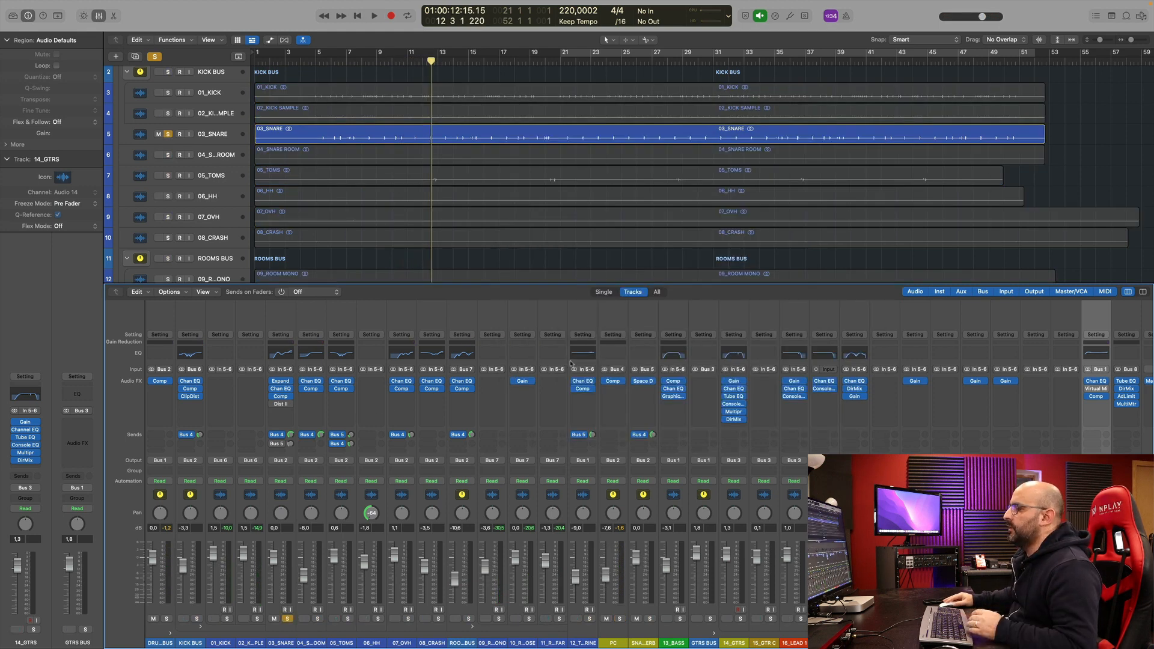
Open Space Designer on the SNARE VERB bus and enable the snare's Bus 5 send during playback to hear the reverb.
left_click(645, 383)
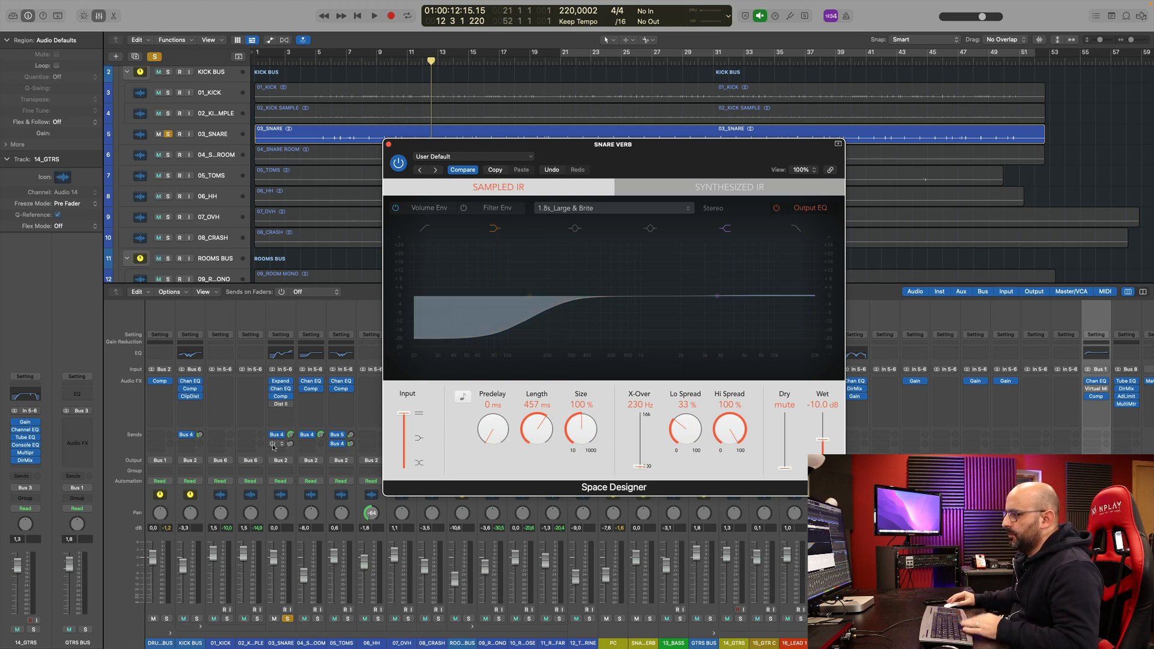
key("space")
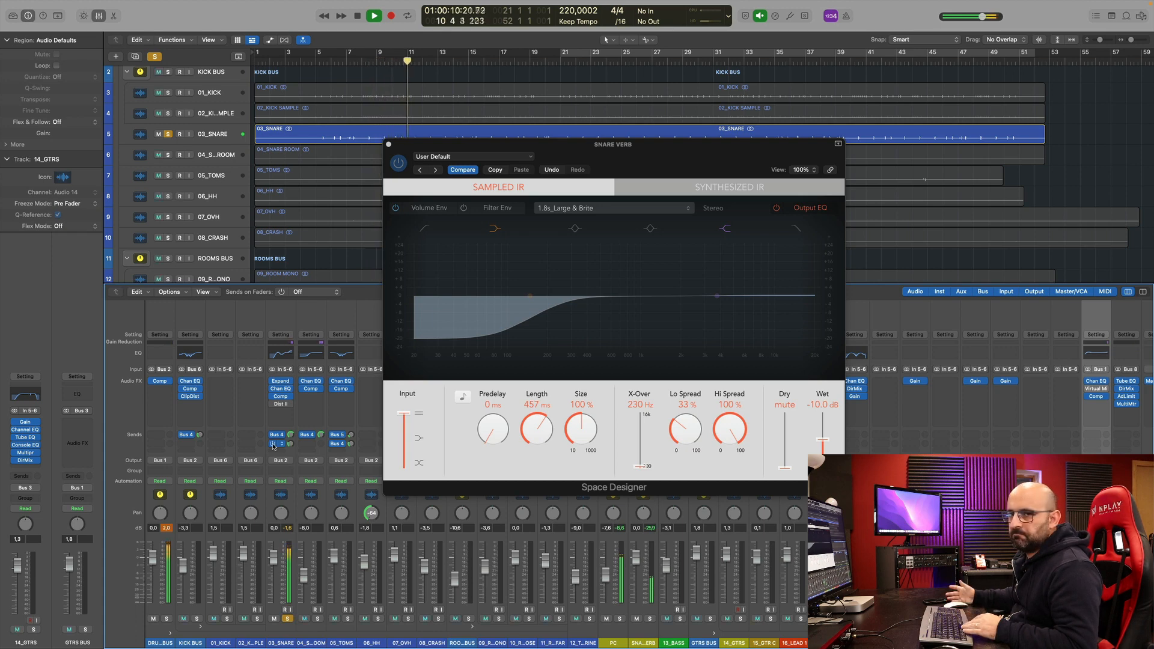
key("space")
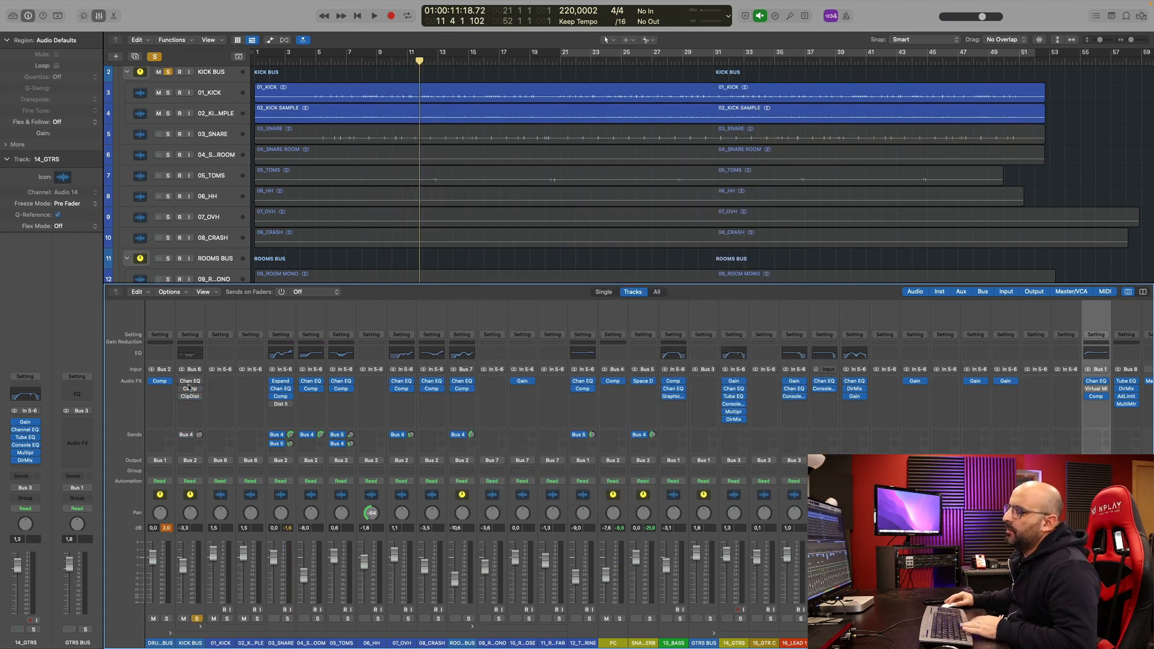
Play the soloed KICK BUS and bypass its Bus 4 send and all its inserts to hear the dry kick.
key("space")
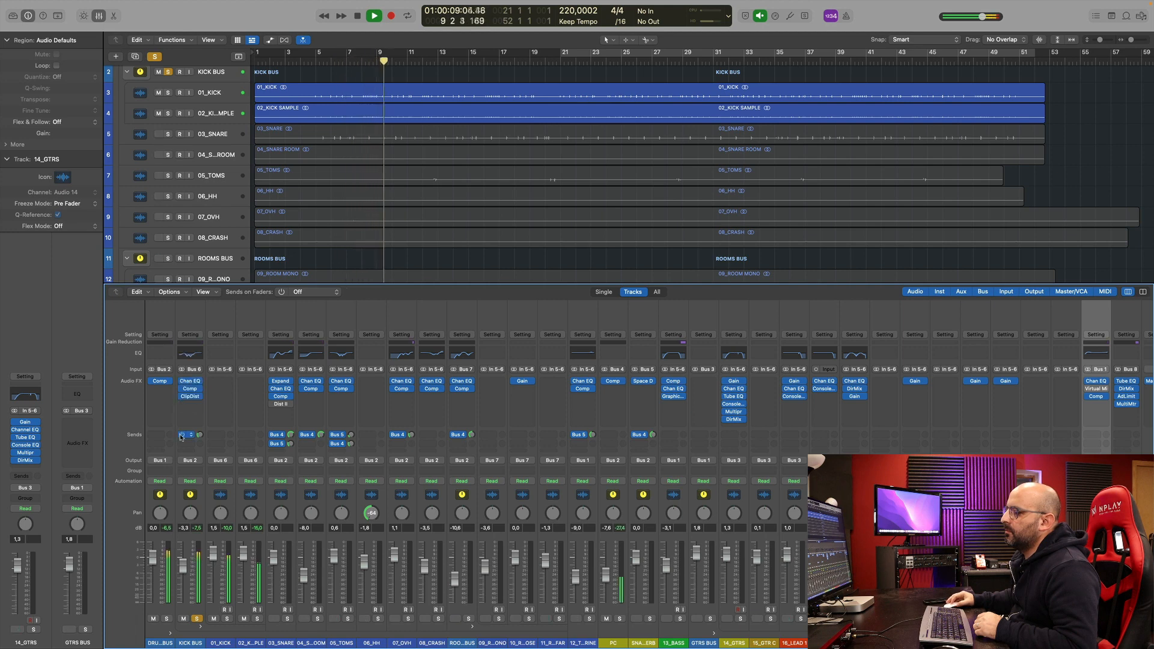
left_click_drag(181, 435, 182, 384)
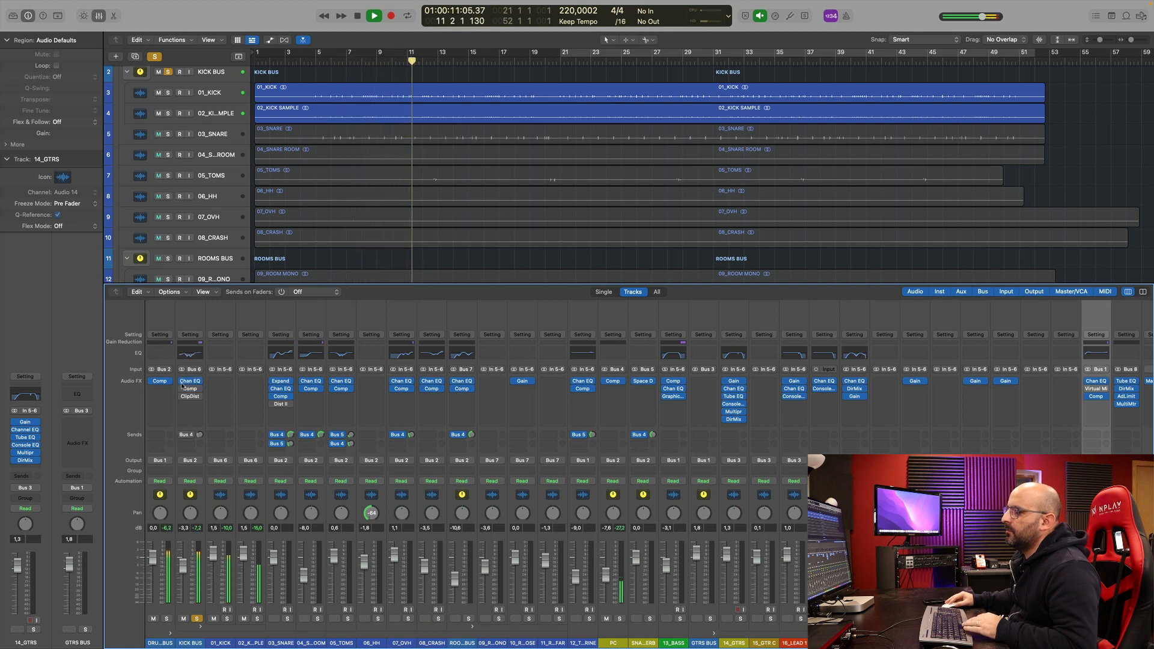
left_click(182, 381)
key("space")
Open the KICK BUS Channel EQ and compare the kick with it off and on during playback, leaving it enabled.
left_click(190, 381)
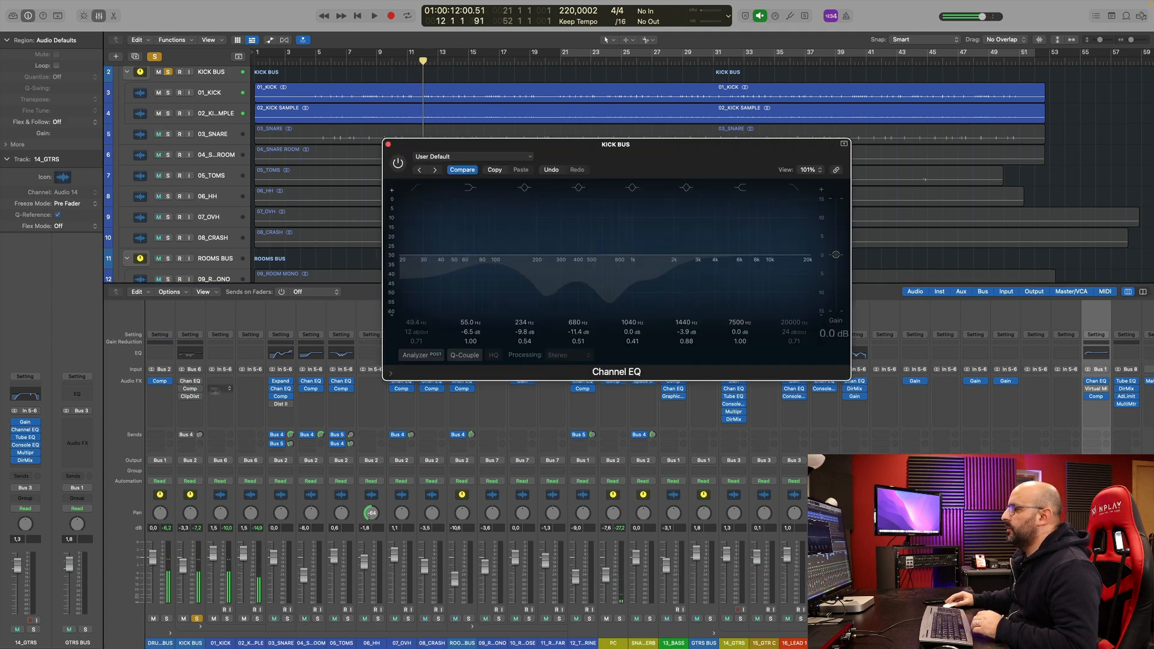
left_click(398, 163)
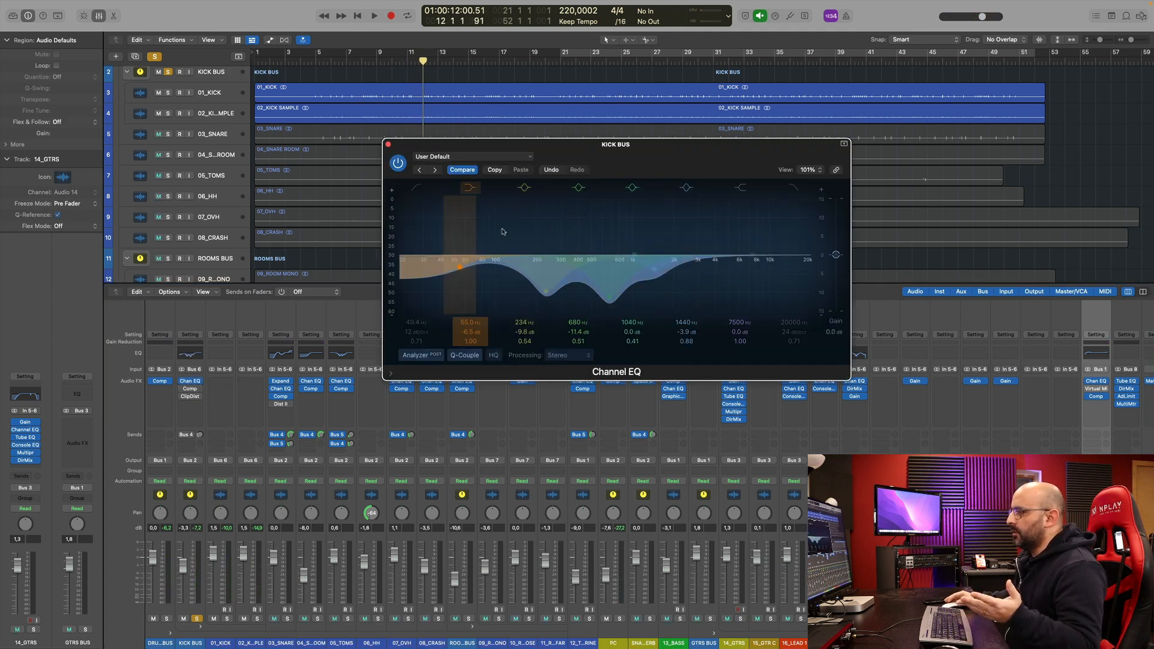
key("space")
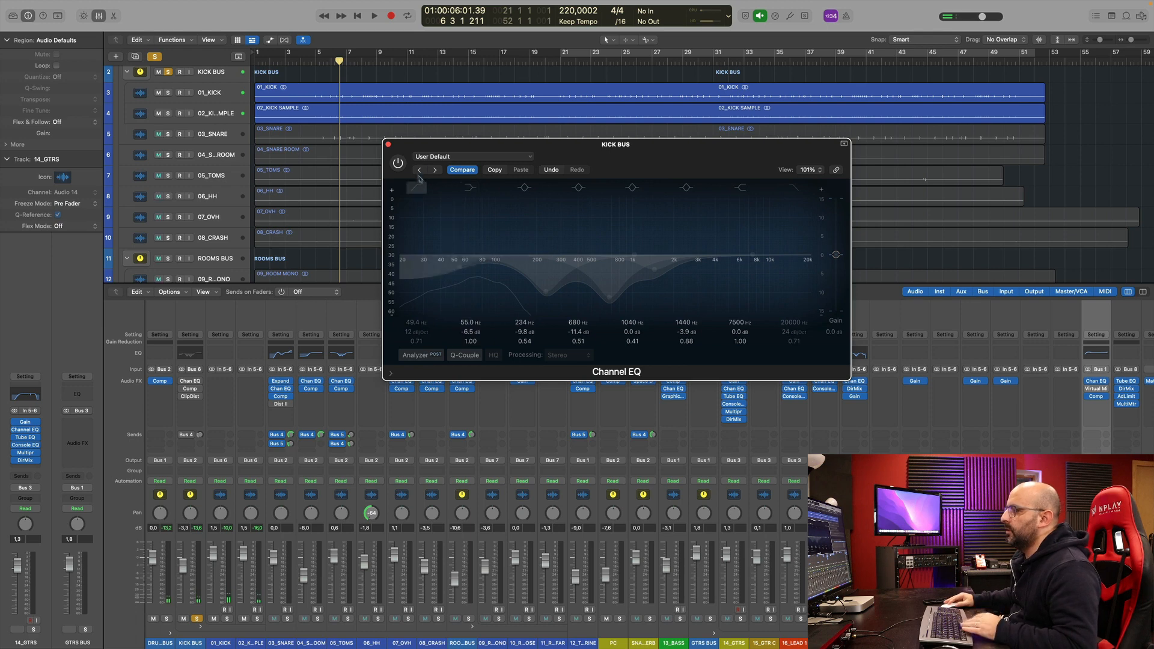
left_click(401, 167)
key("space")
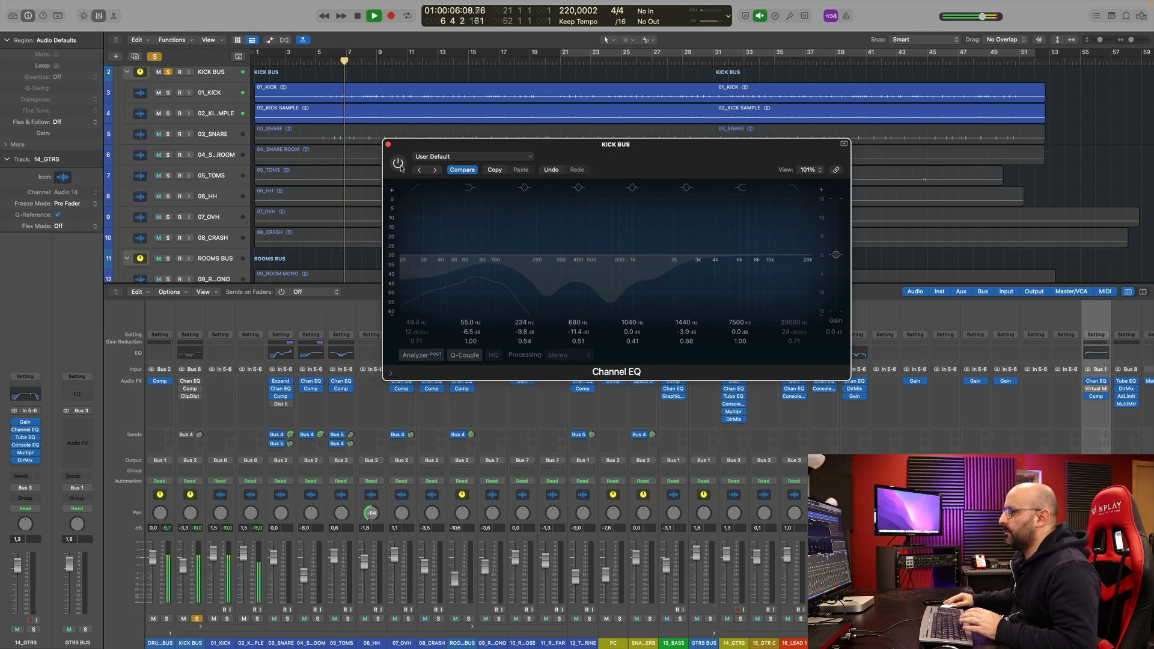
left_click(401, 166)
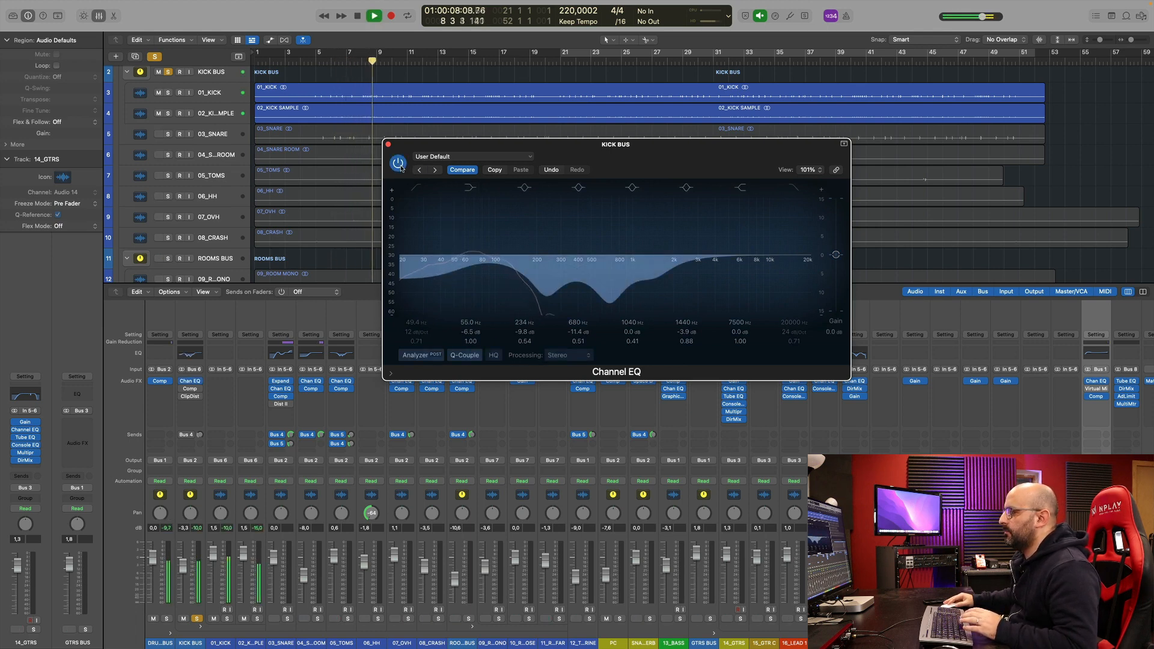
key("space")
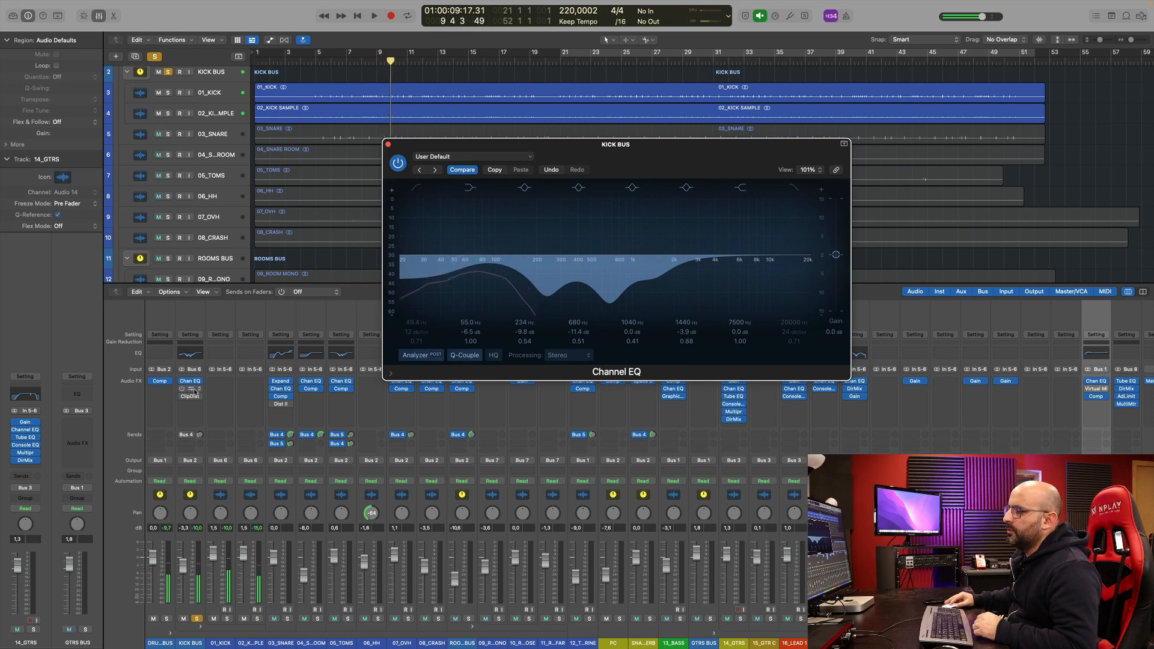
Open the KICK BUS Studio VCA Compressor and compare the kick with it off and on during playback, leaving it enabled.
left_click(191, 388)
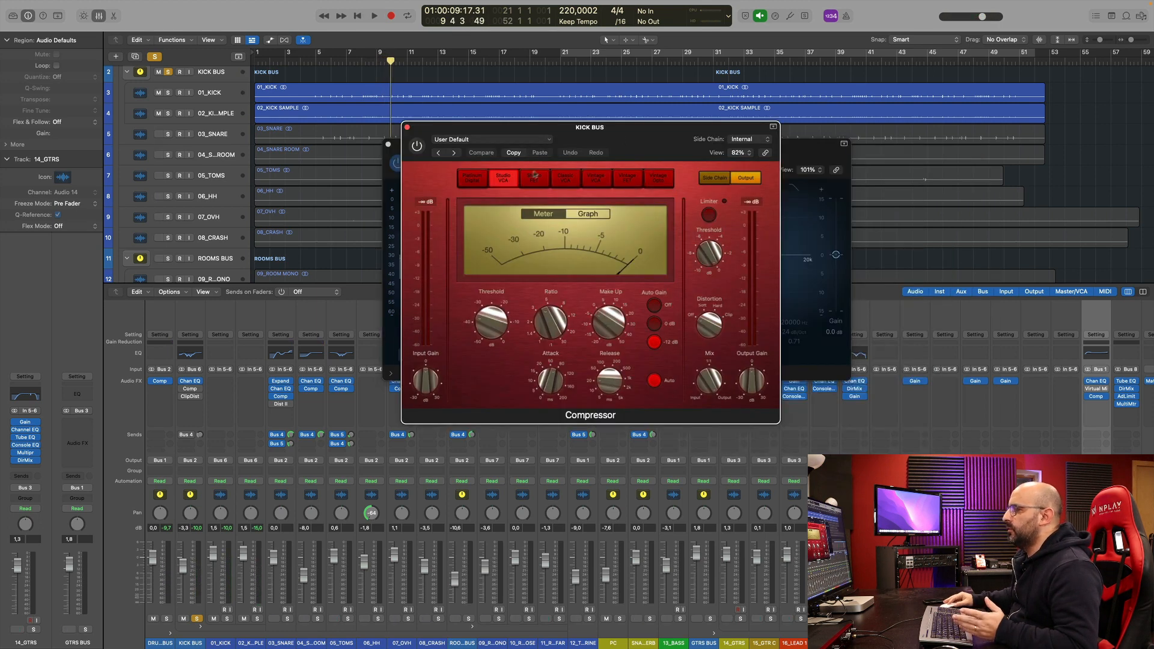
left_click(417, 147)
key("space")
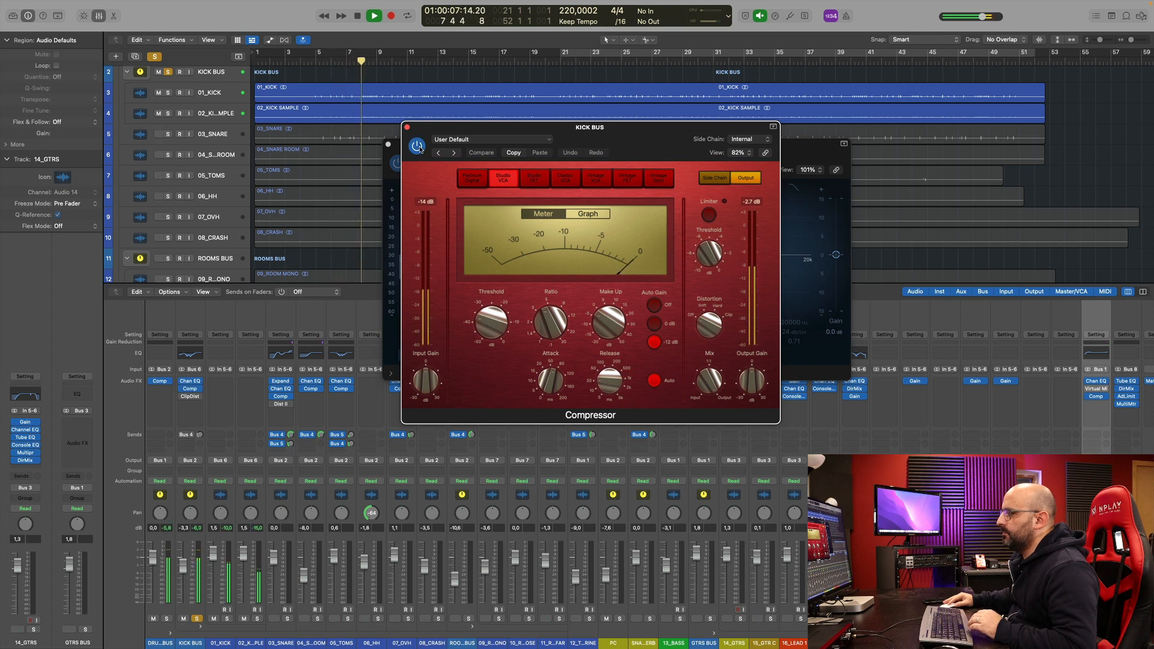
left_click(418, 148)
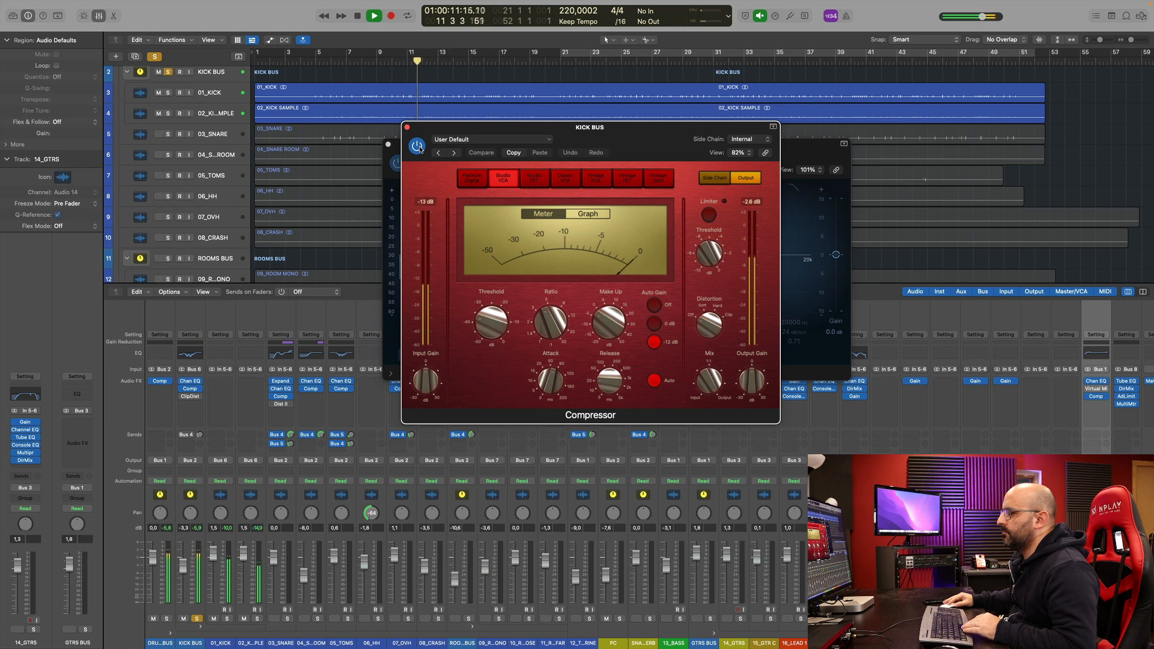
Open the KICK BUS Clip Distortion, enable it during playback, and hide the plugin windows.
left_click(192, 397)
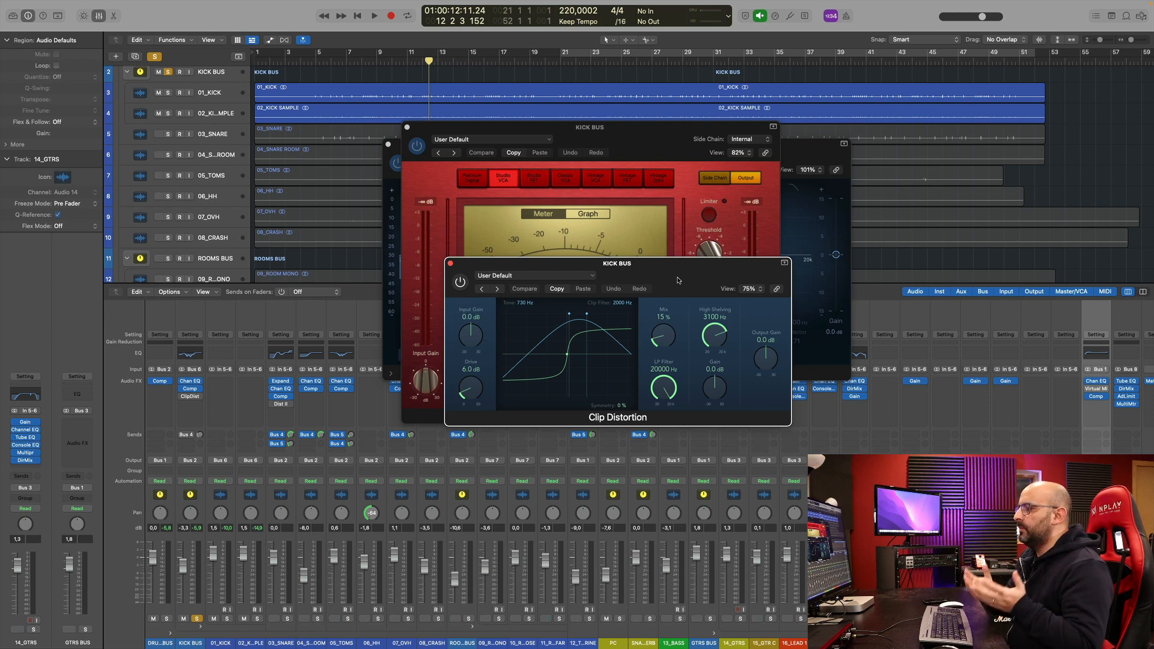
key("space")
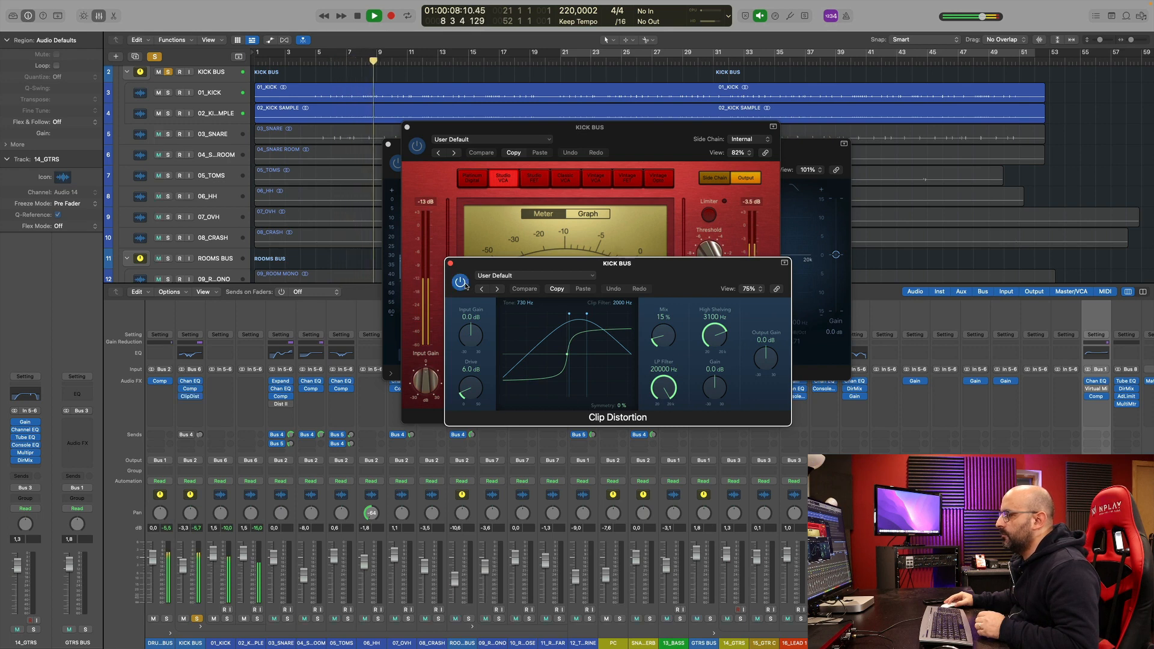
left_click(463, 283)
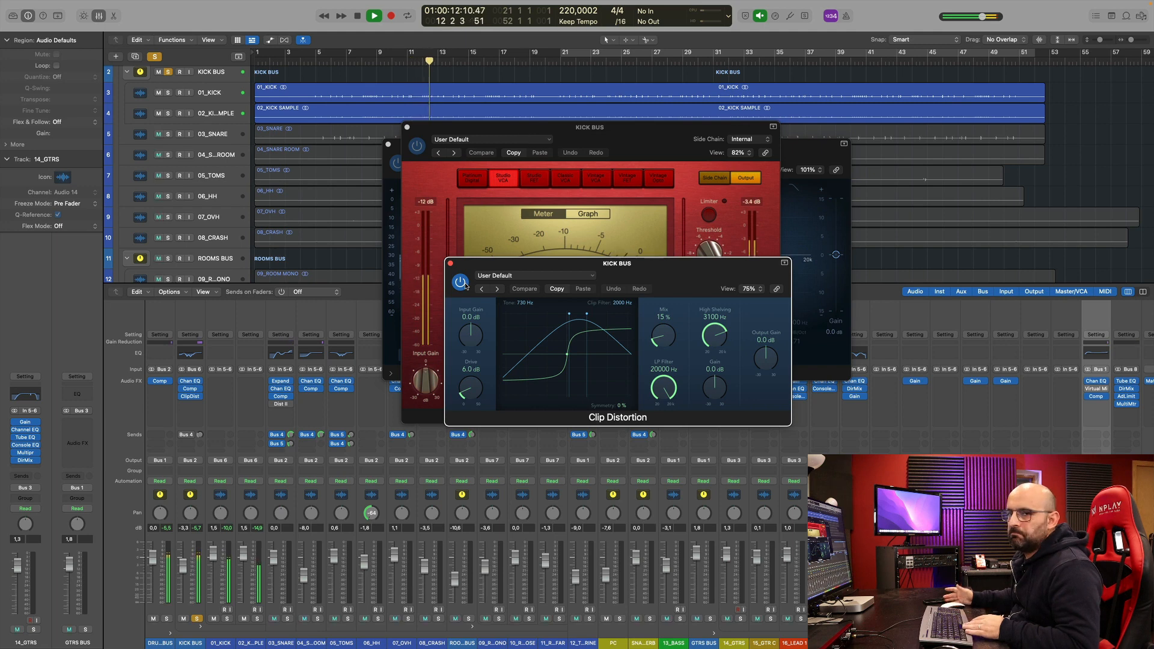
key("space")
key("v")
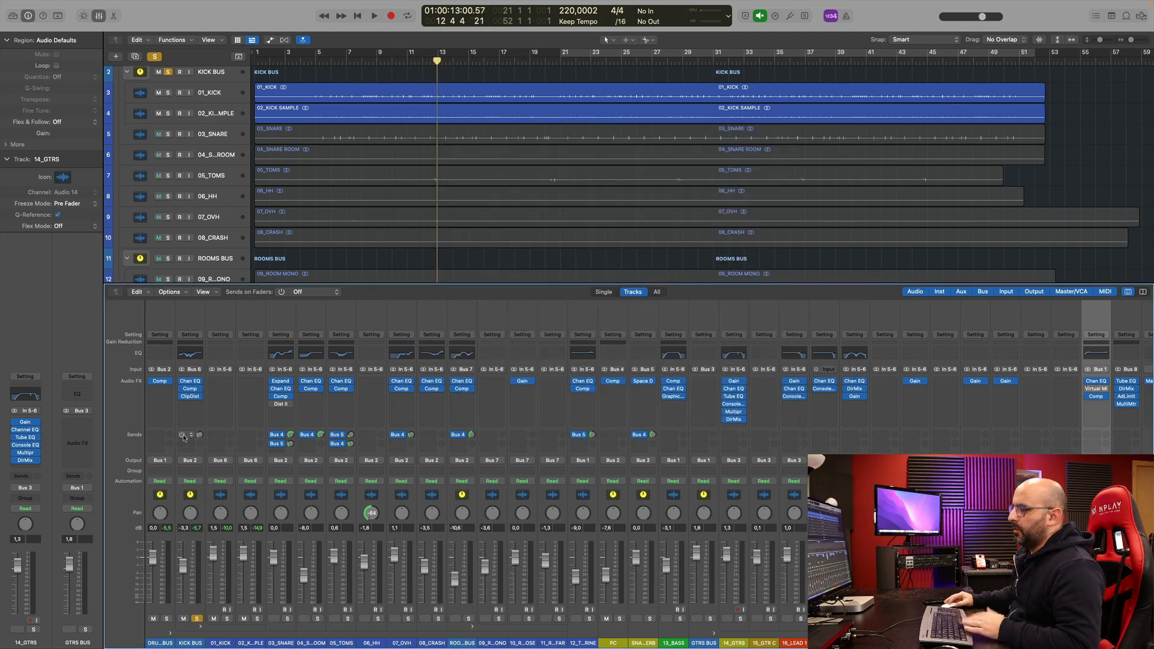
key("space")
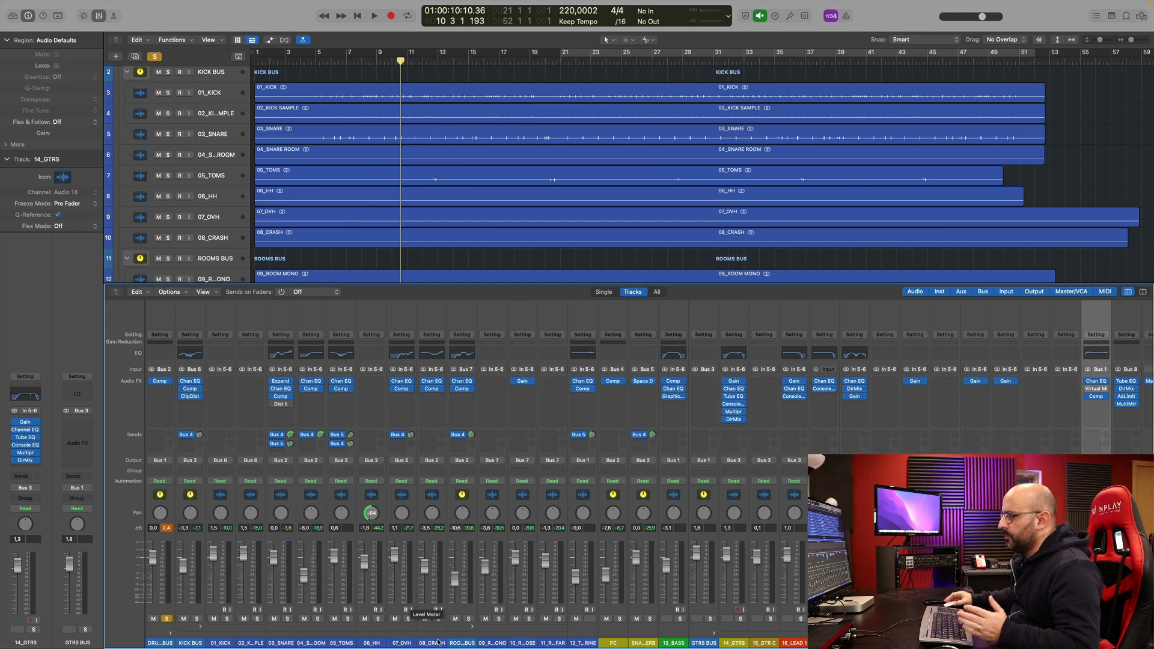
Examine the Channel EQ and Compressor settings on the 07_OVH track and the ROOMS BUS.
left_click(401, 382)
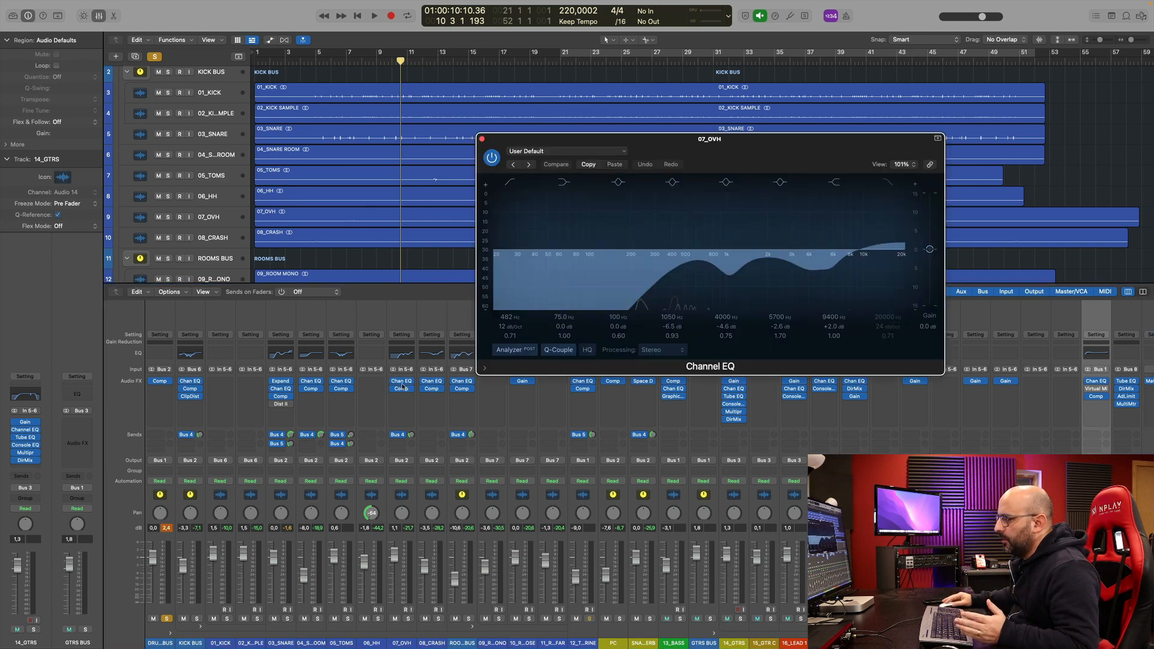
left_click(403, 389)
left_click(461, 383)
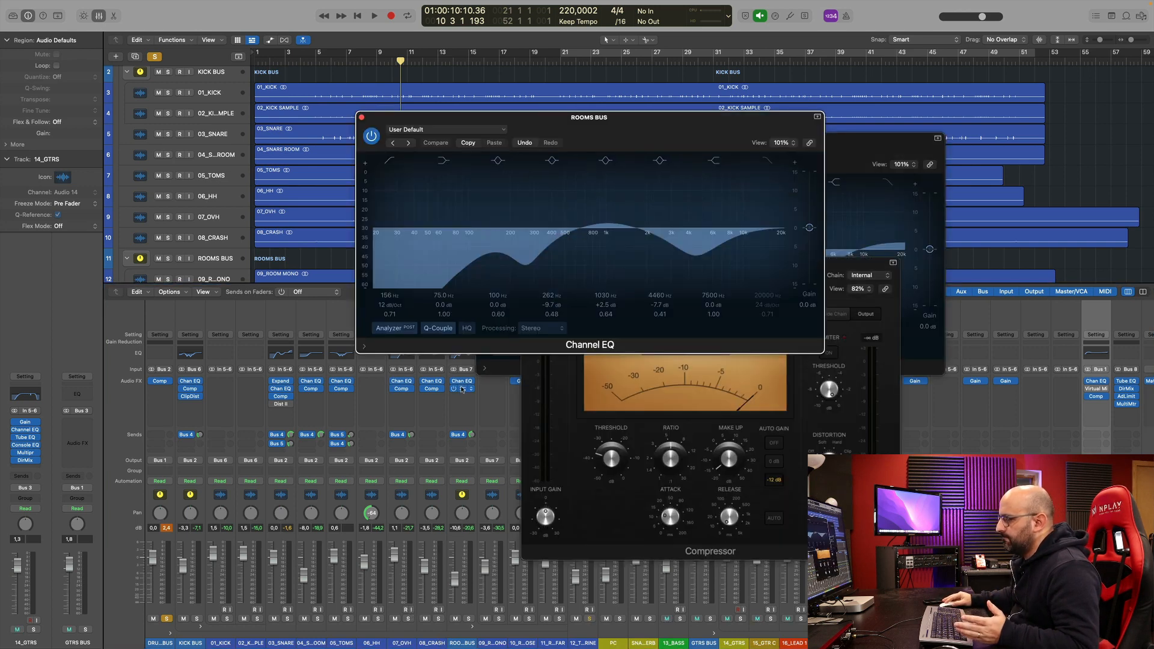
left_click(462, 390)
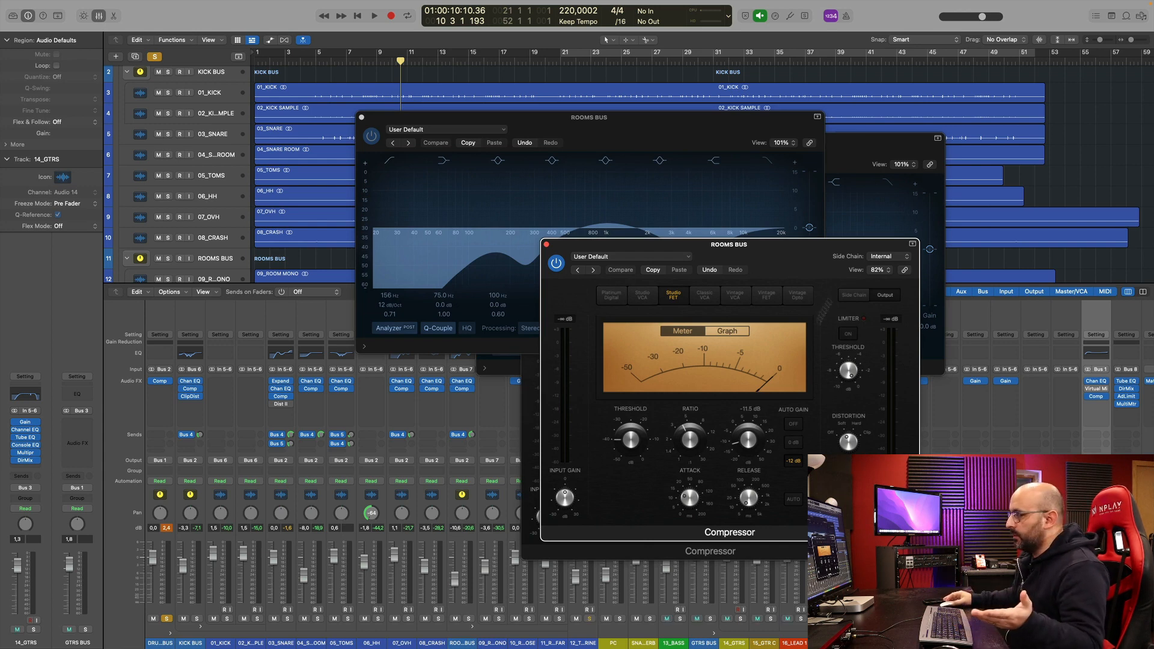
left_click_drag(807, 256, 714, 255)
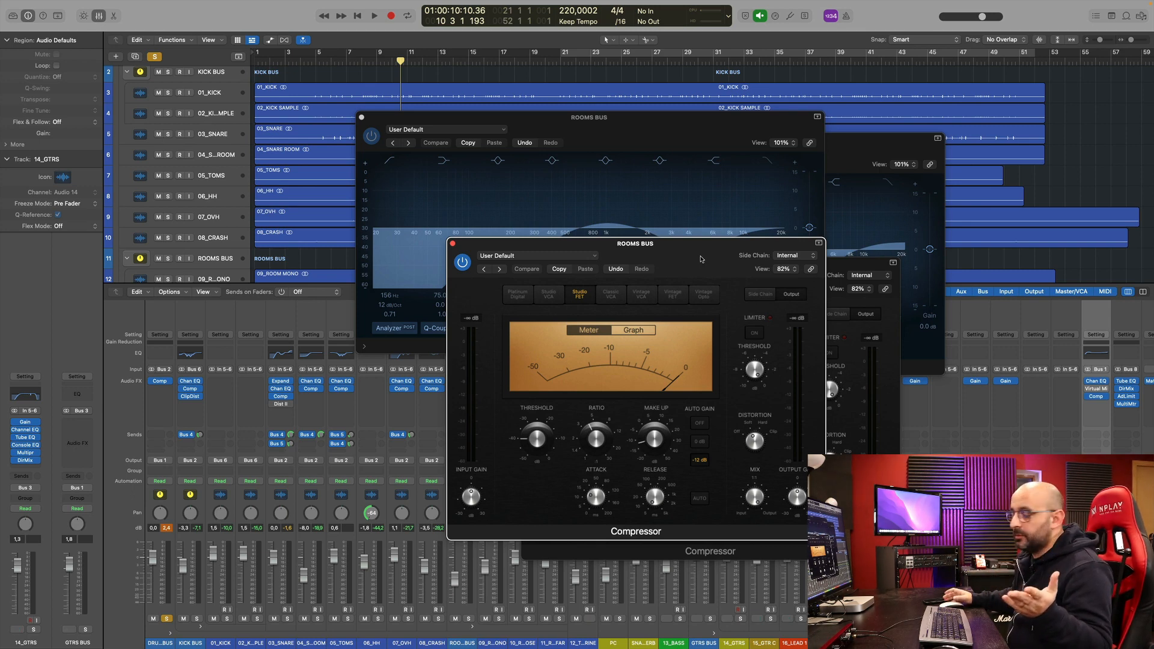
key("v")
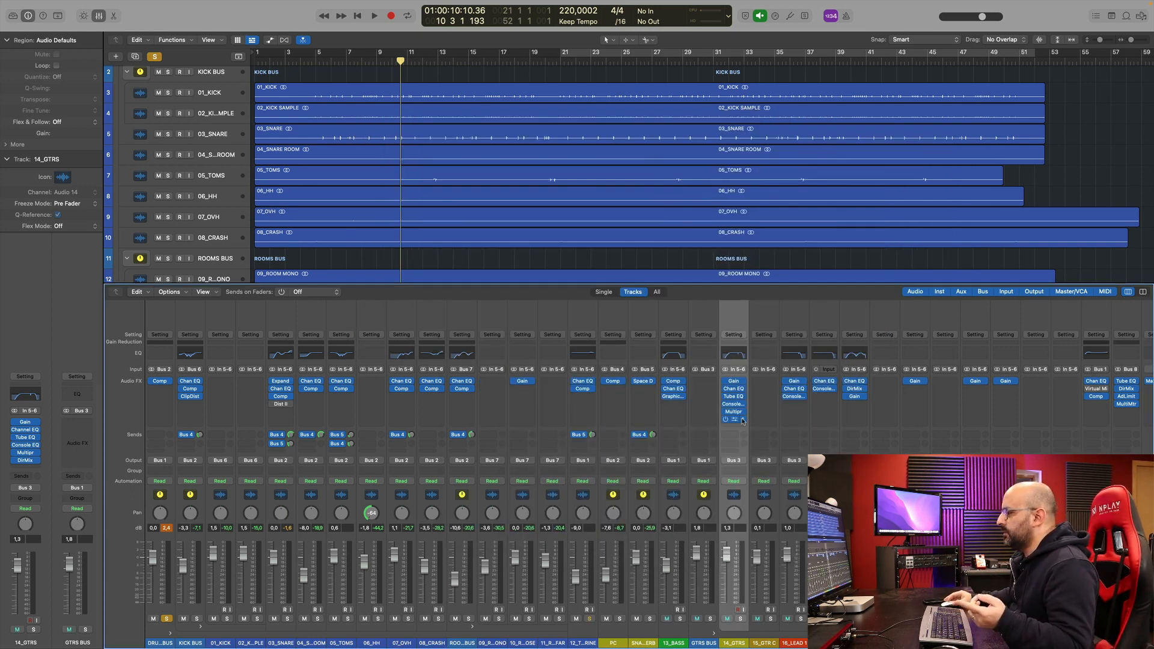
Open the Vintage Tube EQ and Vintage Console EQ on the 14_GTRS channel to examine their settings.
left_click(735, 398)
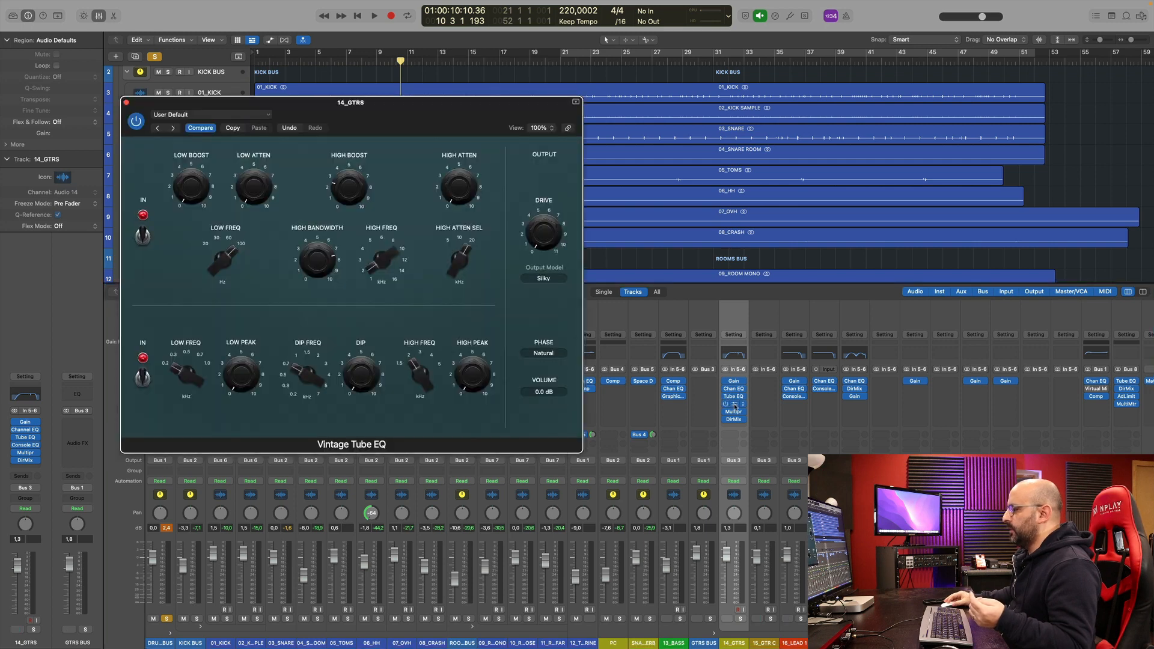
left_click(734, 404)
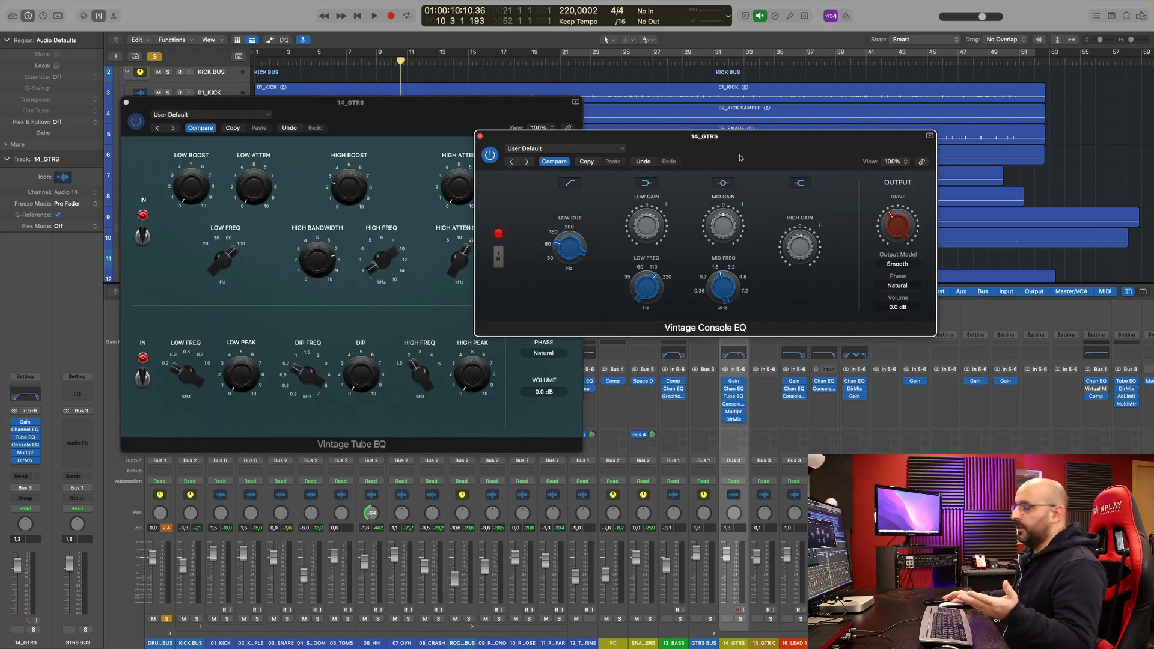
left_click_drag(729, 155, 705, 153)
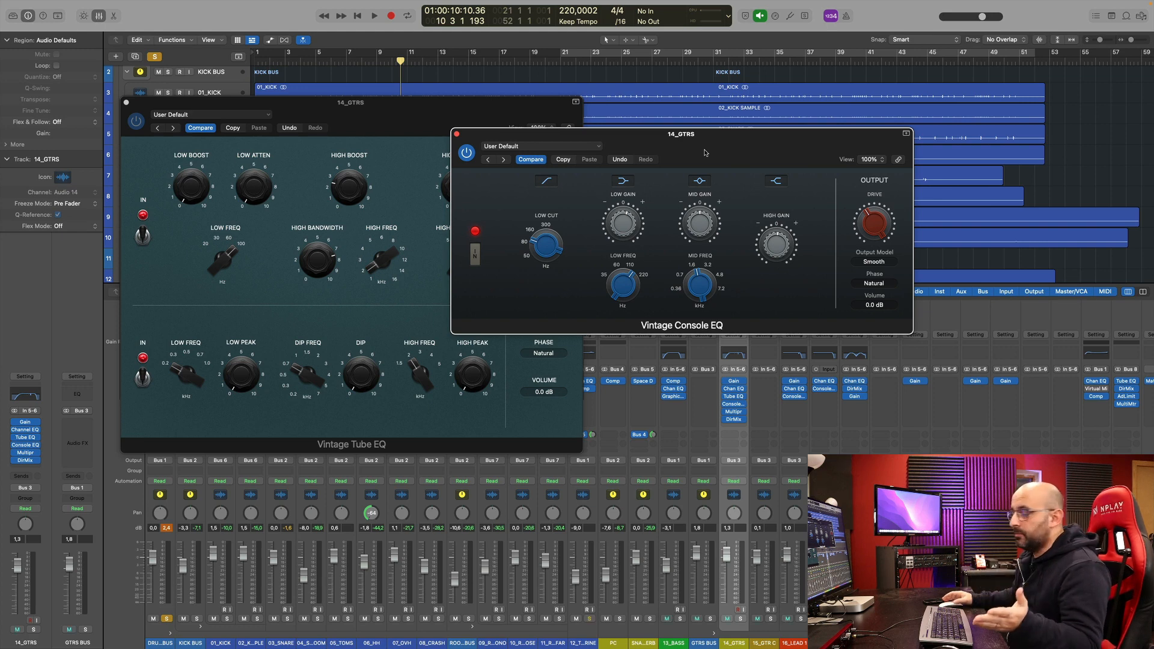
Solo 14_GTRS and compare it with all inserts after the Gain bypassed and enabled during playback.
left_click_drag(725, 422, 726, 394)
left_click(739, 619)
key("space")
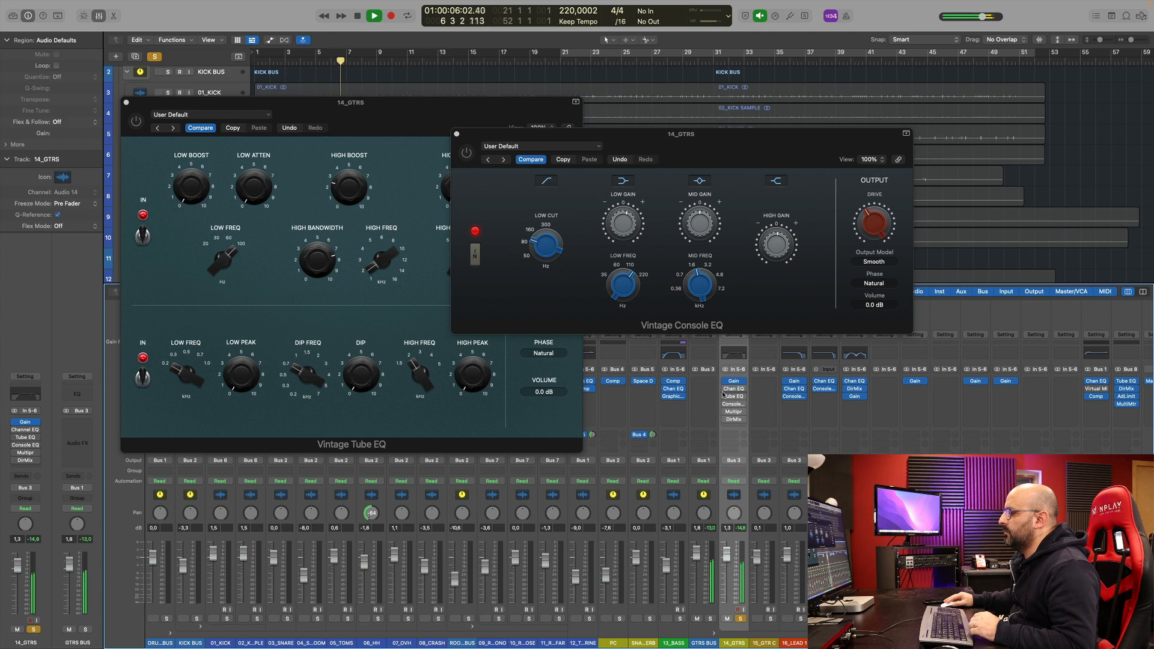
left_click_drag(725, 390, 725, 423)
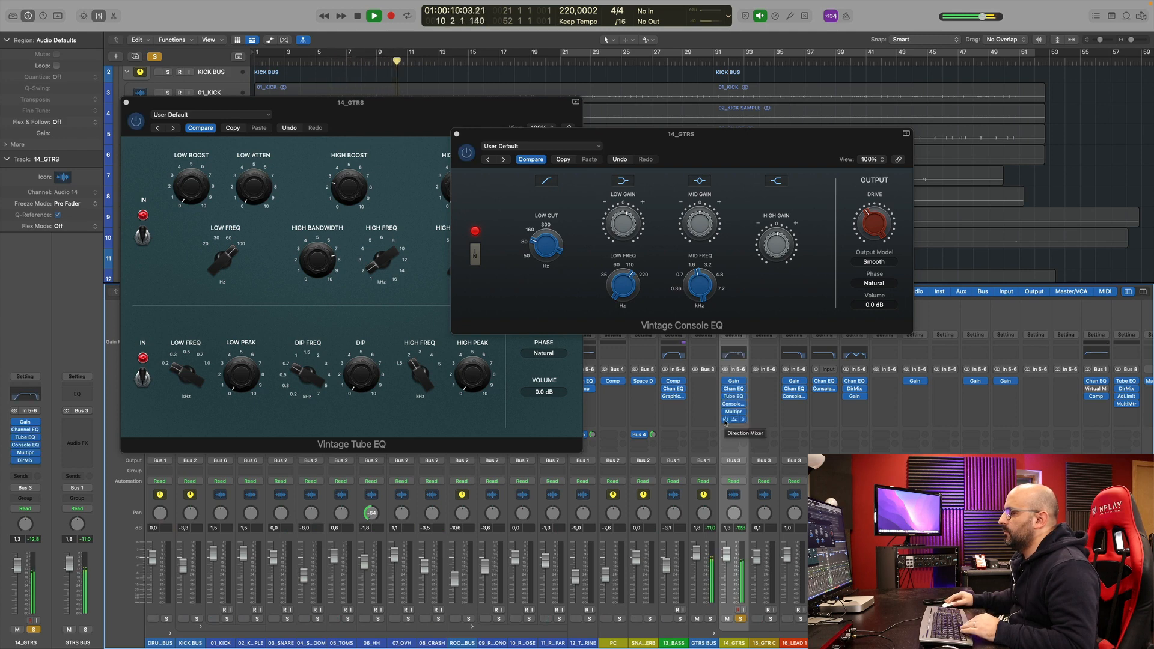
key("space")
Open the 14_GTRS Channel EQ and compare the guitars with it off and on during playback, leaving it enabled.
left_click(734, 388)
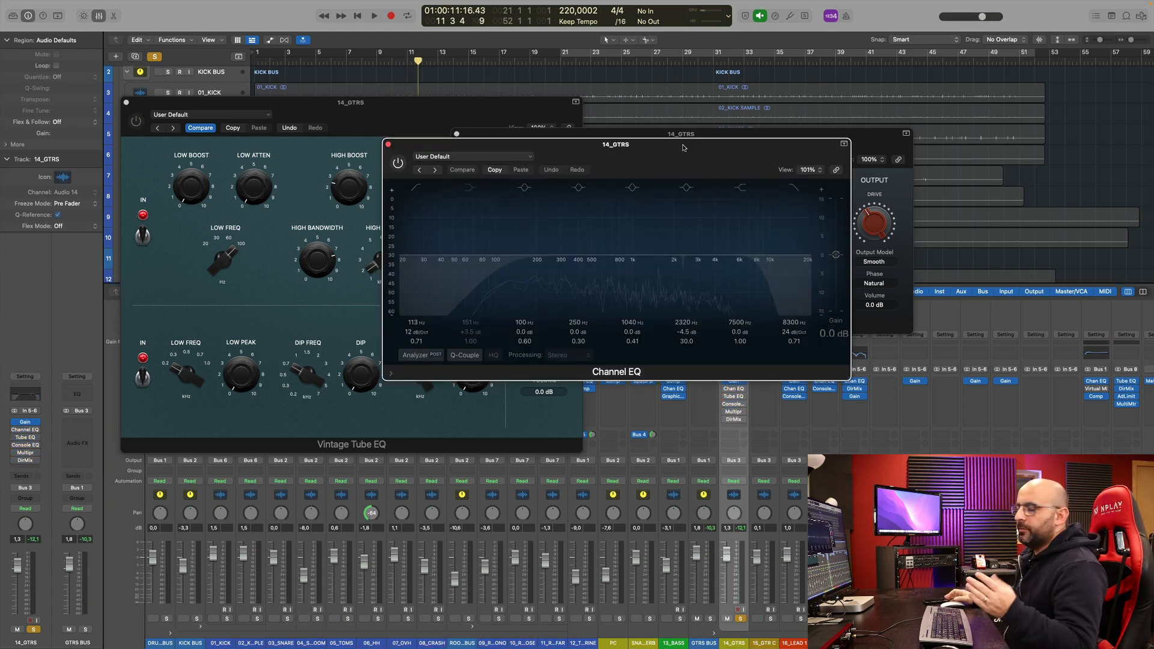
left_click(398, 163)
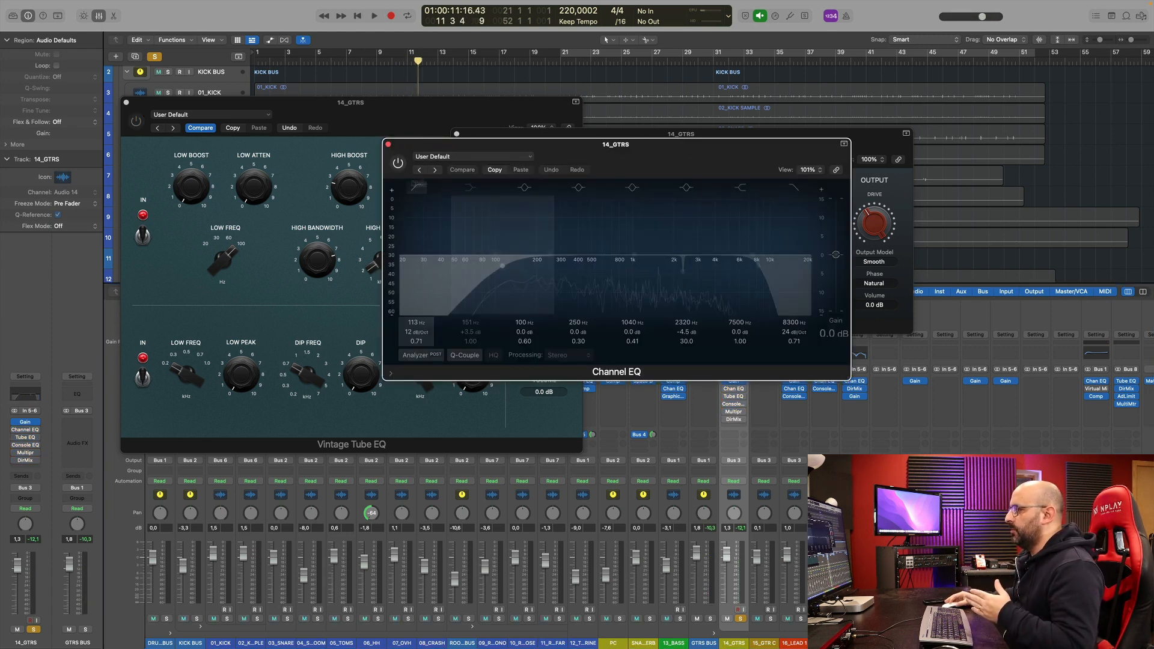
left_click(398, 163)
left_click(398, 163)
key("space")
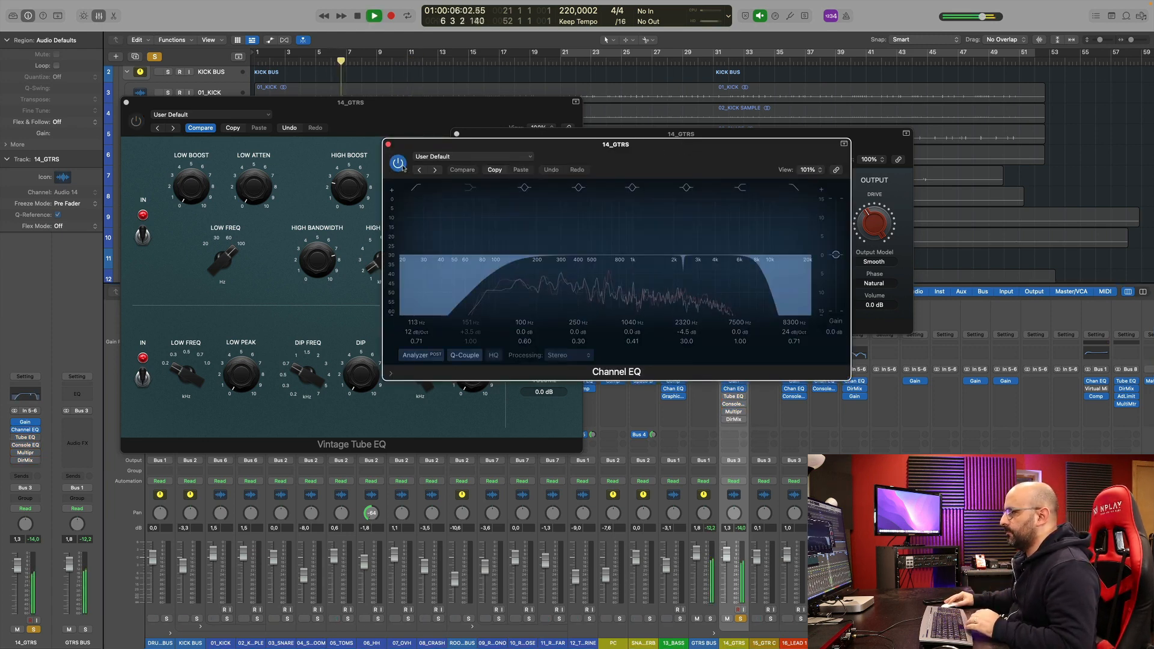
left_click(403, 168)
left_click(403, 168)
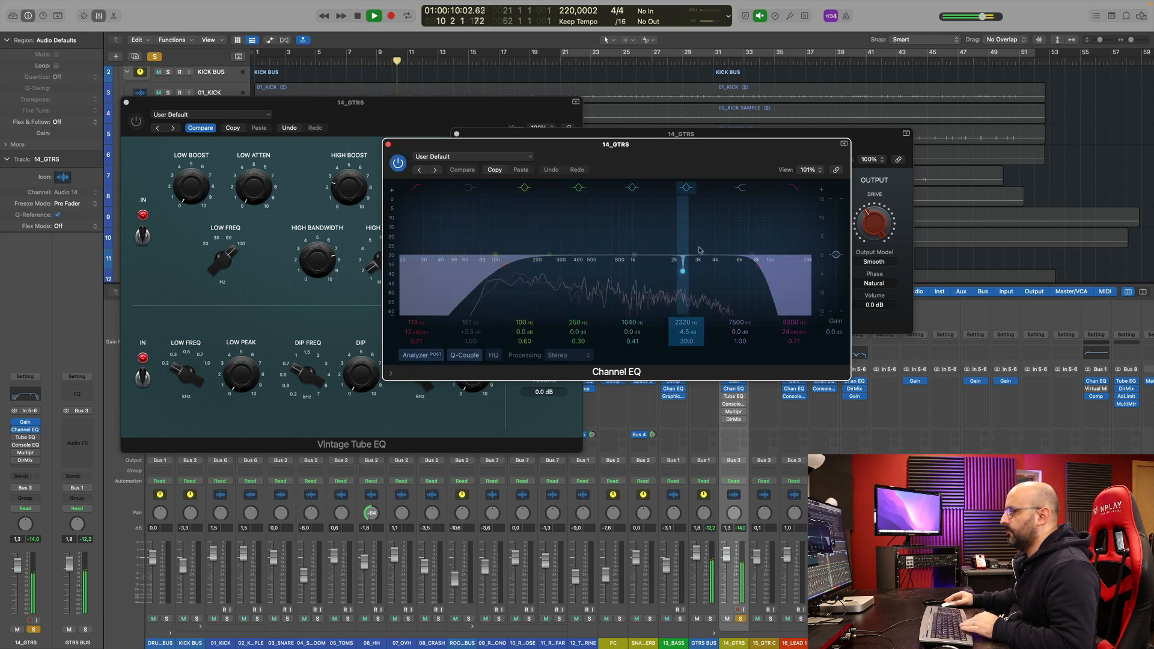
key("space")
left_click(389, 145)
Enable the 14_GTRS Vintage Tube EQ while the soloed guitars play.
left_click_drag(646, 153, 794, 136)
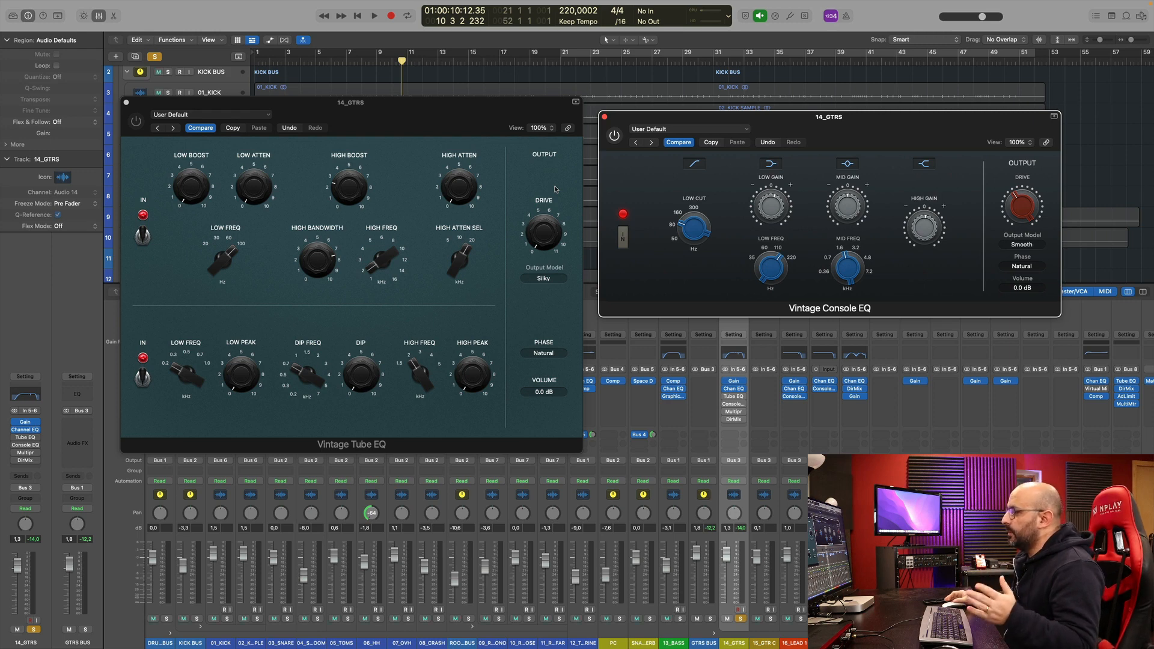
key("space")
left_click(137, 123)
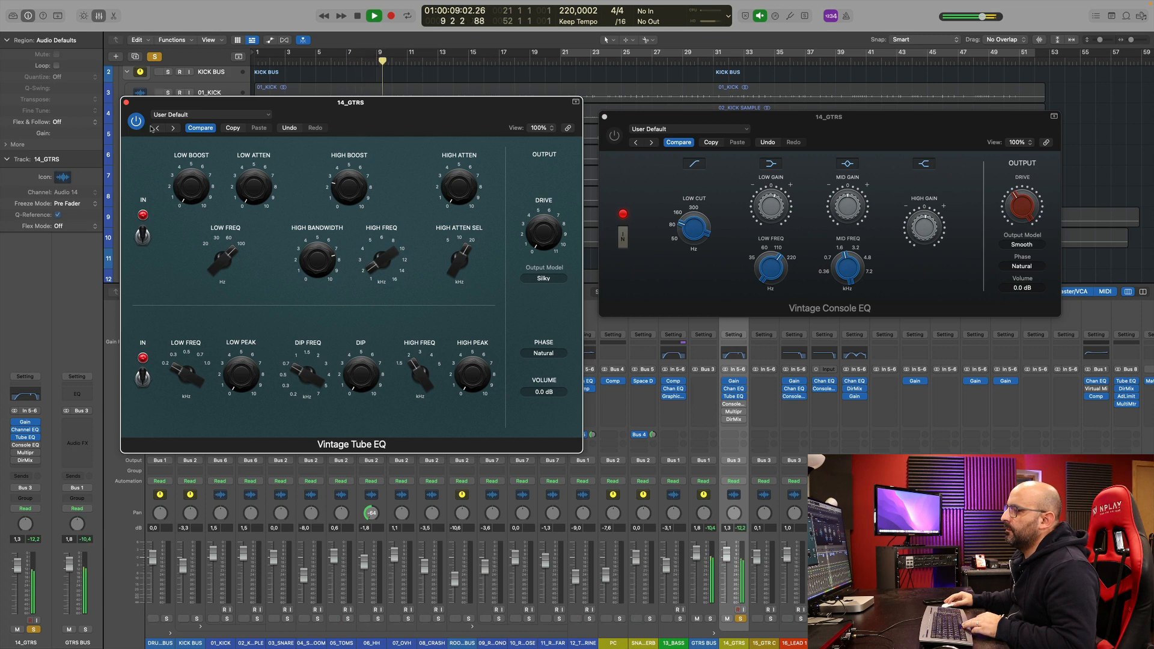
key("space")
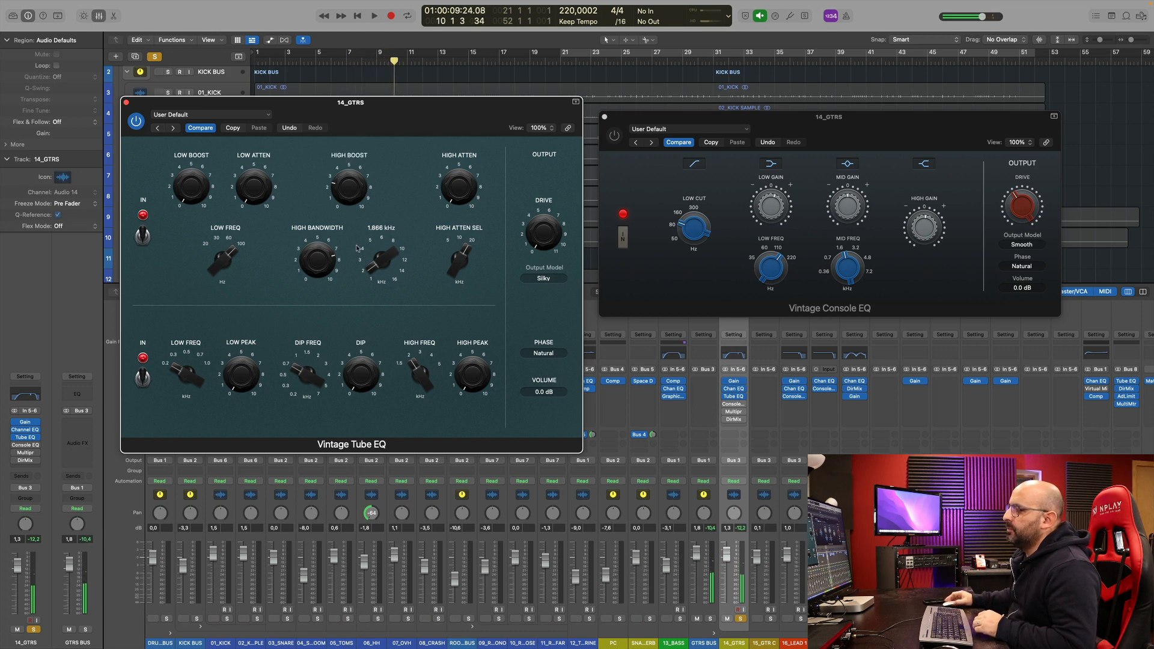
Compare the guitars with the 14_GTRS Vintage Console EQ off and on during playback, leaving it enabled.
left_click_drag(779, 128, 510, 125)
key("space")
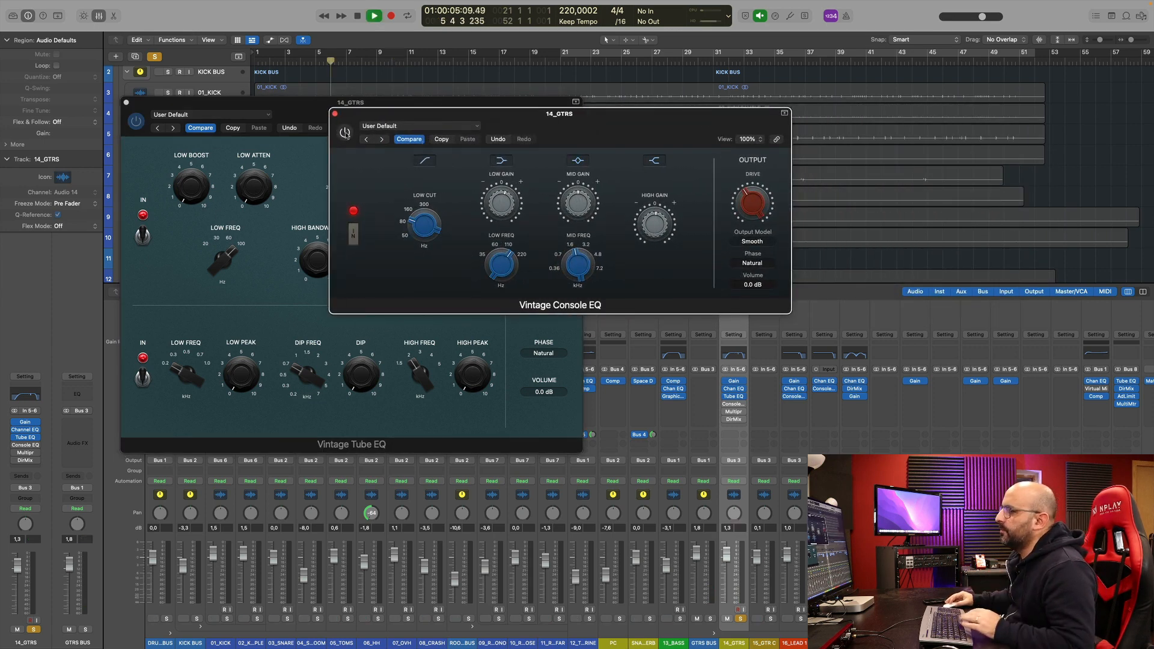
left_click(345, 133)
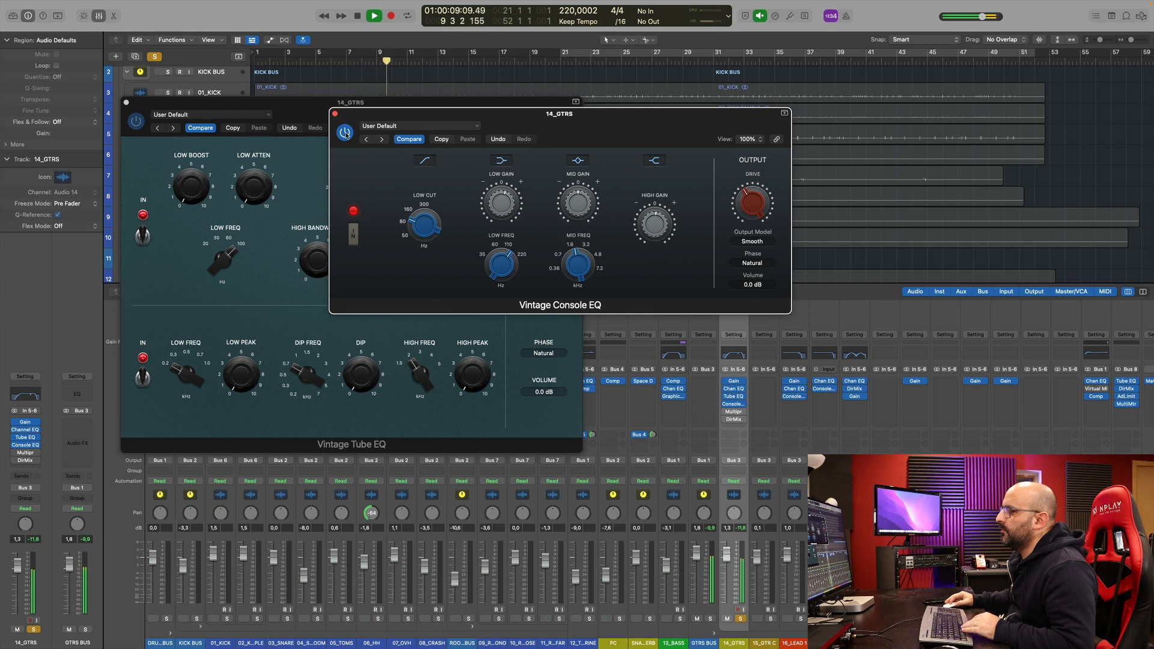
left_click(345, 133)
left_click(345, 132)
key("space")
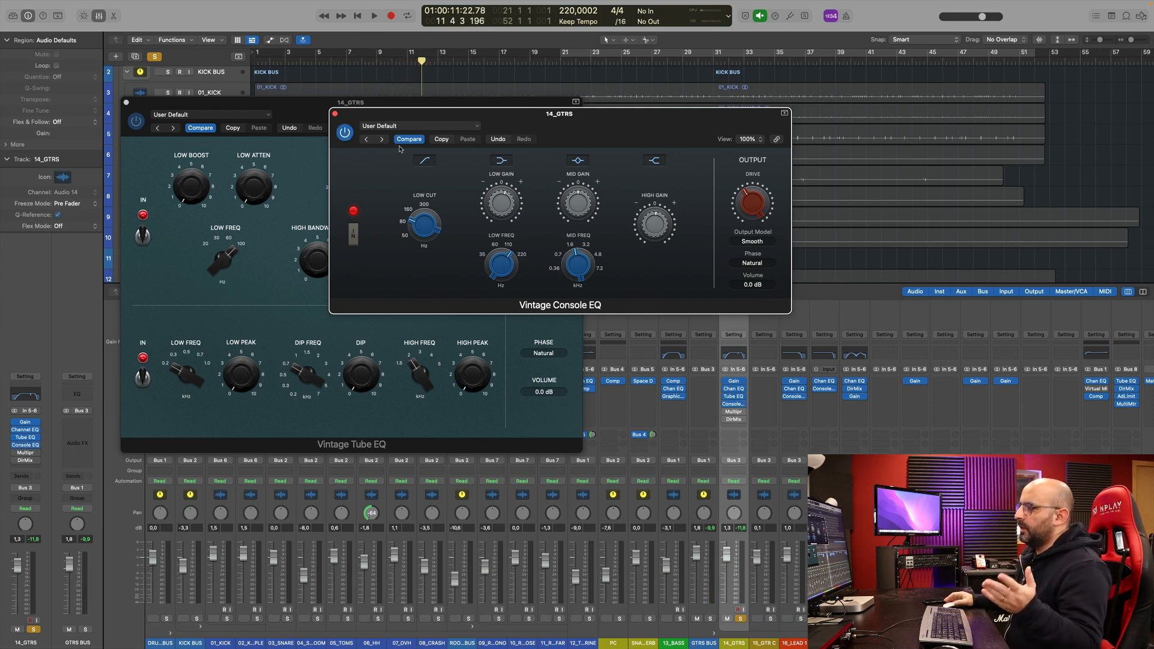
Play the soloed guitars and lower the Vintage Console EQ output Drive to about 3.8.
mouse_move(425, 222)
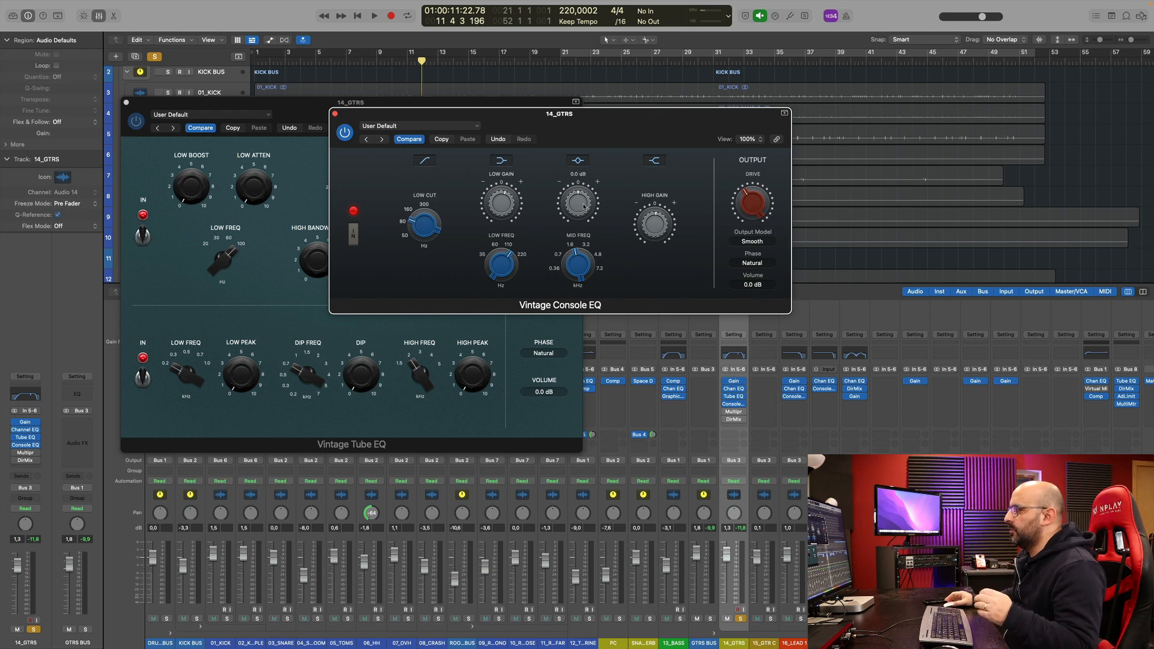
mouse_move(753, 208)
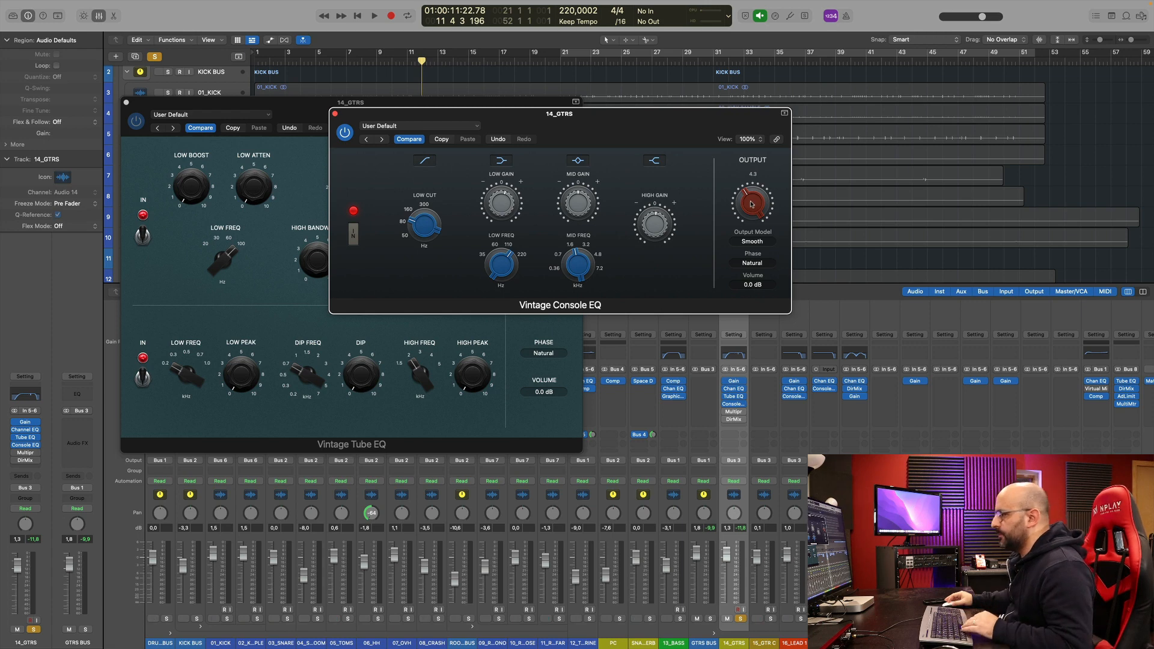
key("space")
left_click_drag(753, 202, 728, 212)
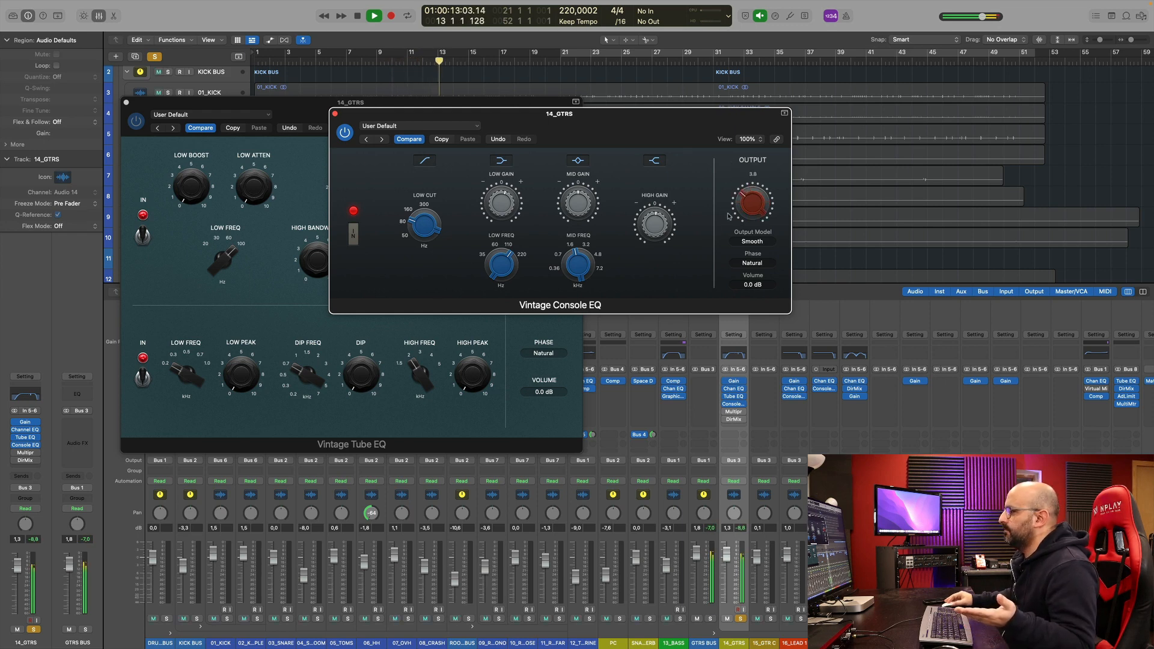
key("space")
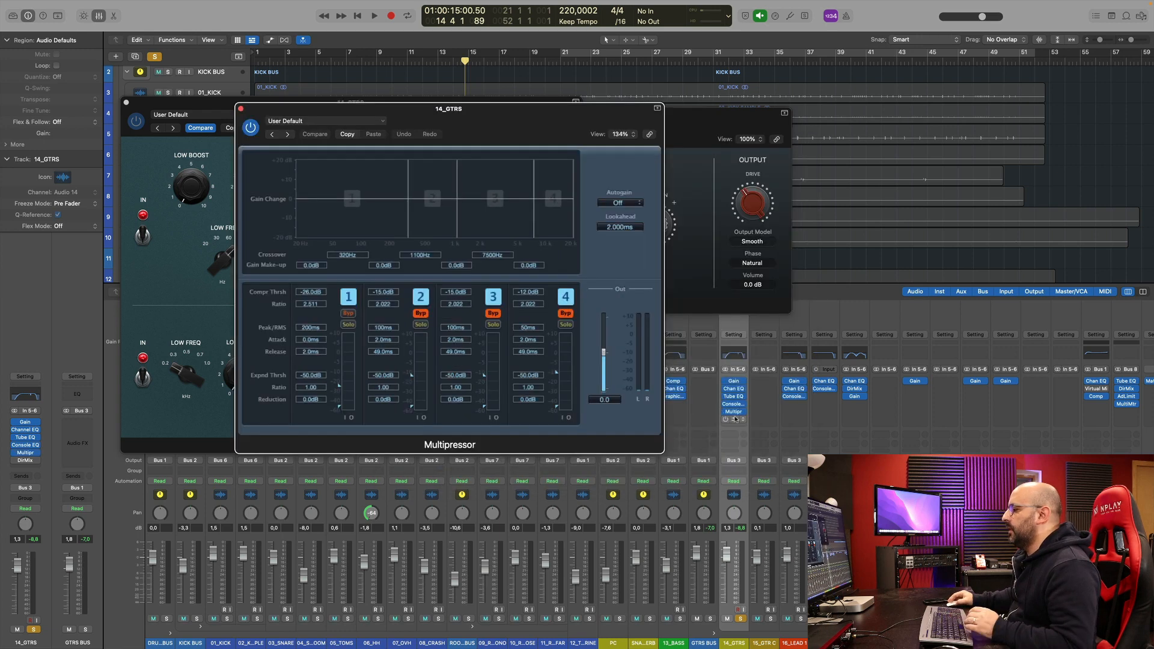
Open the Direction Mixer on 14_GTRS to examine it, and turn off the track's solo.
left_click(732, 419)
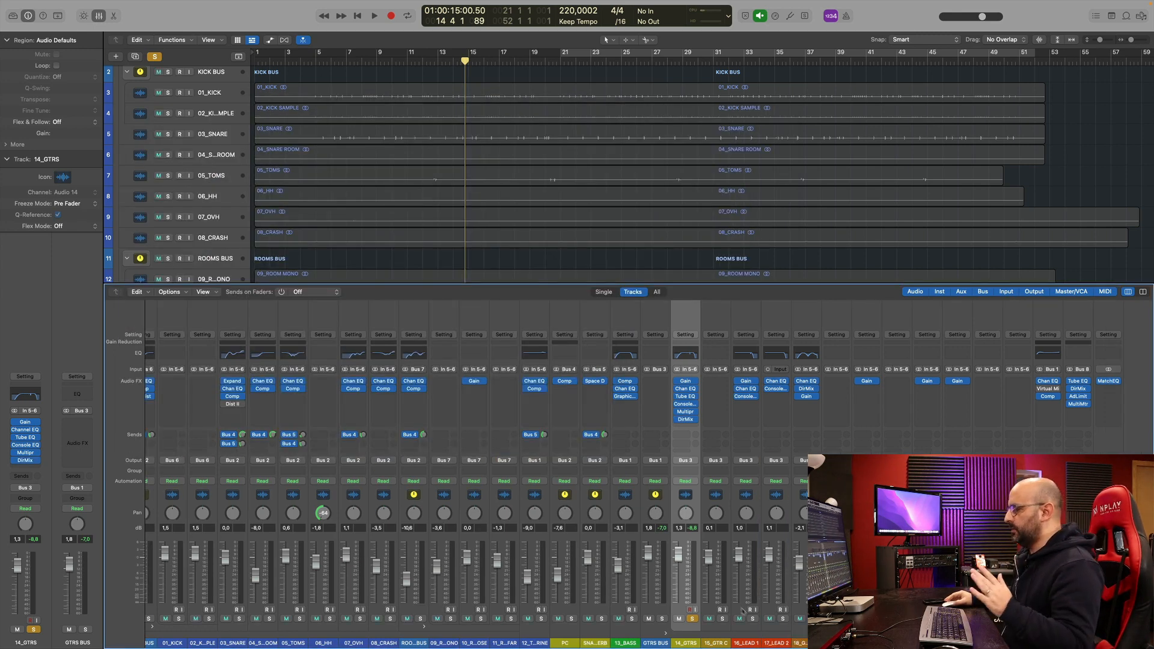
left_click(692, 618)
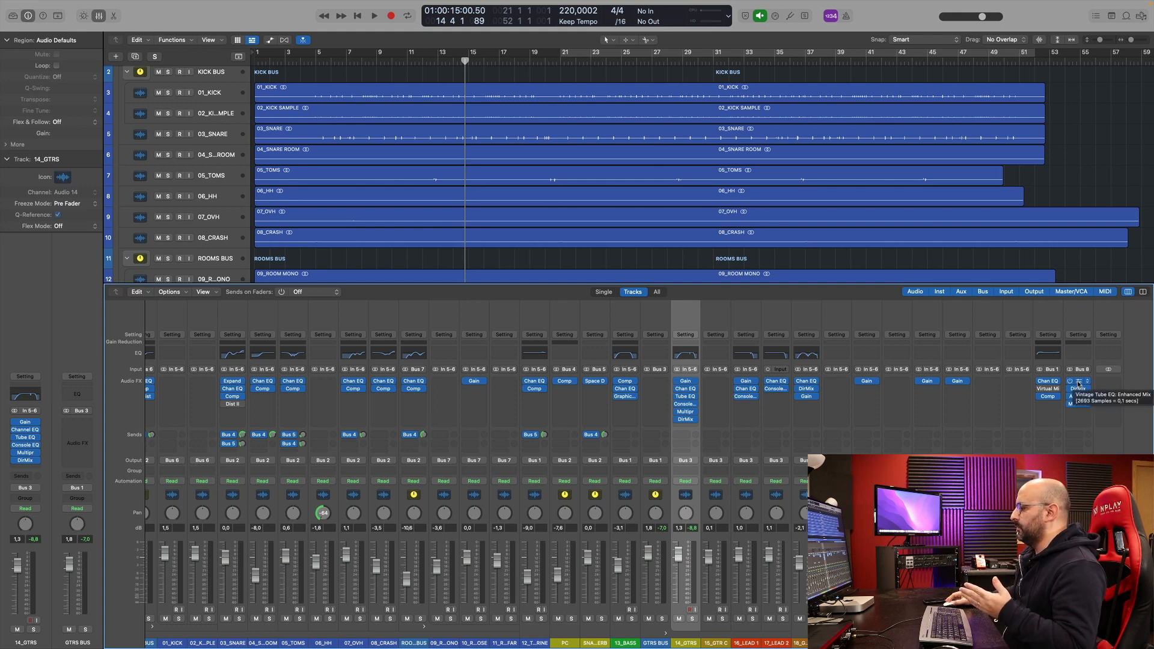
Examine the Vintage Tube EQ, MultiMeter and Adaptive Limiter on the MASTER channel.
left_click(1079, 382)
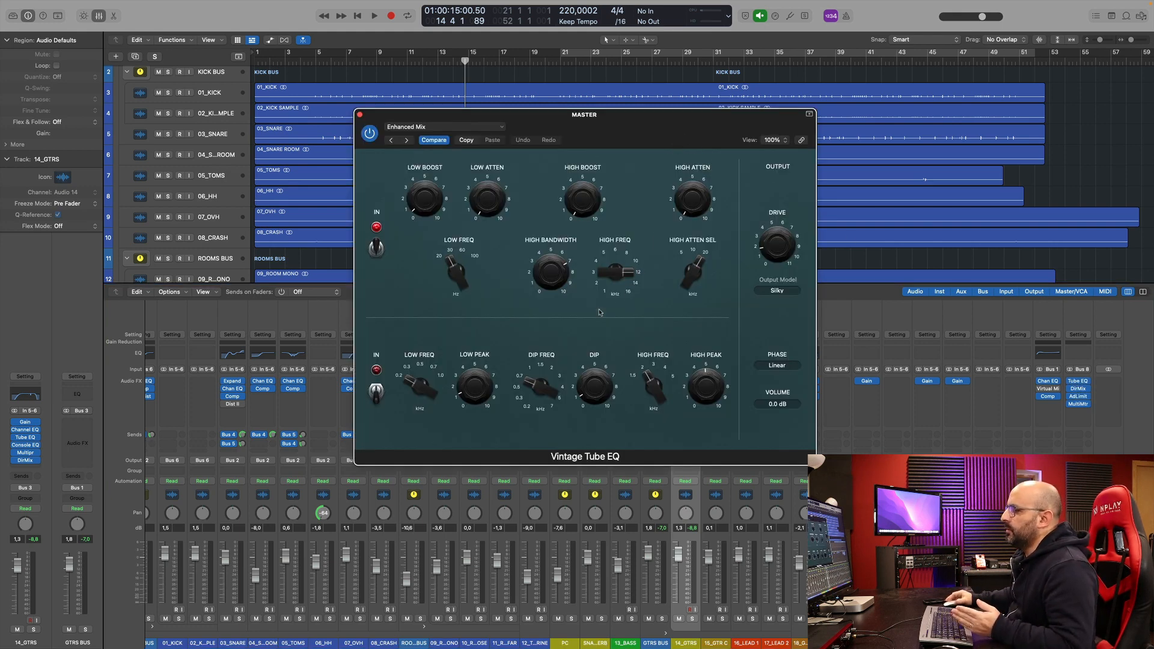
mouse_move(426, 210)
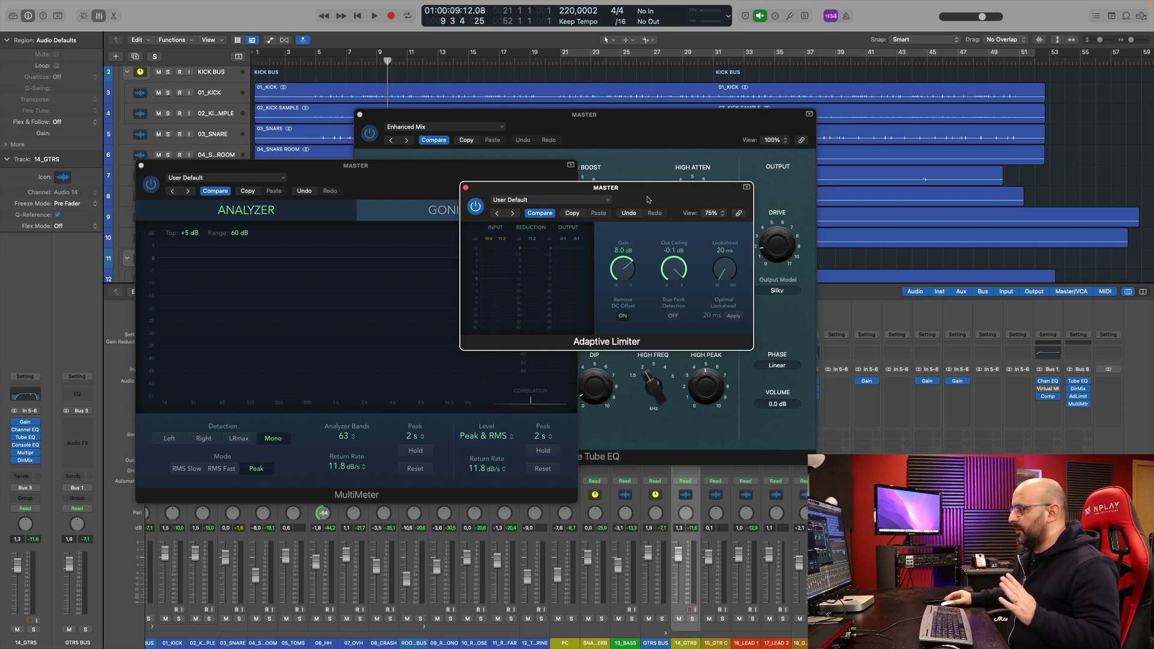
left_click_drag(648, 199, 621, 198)
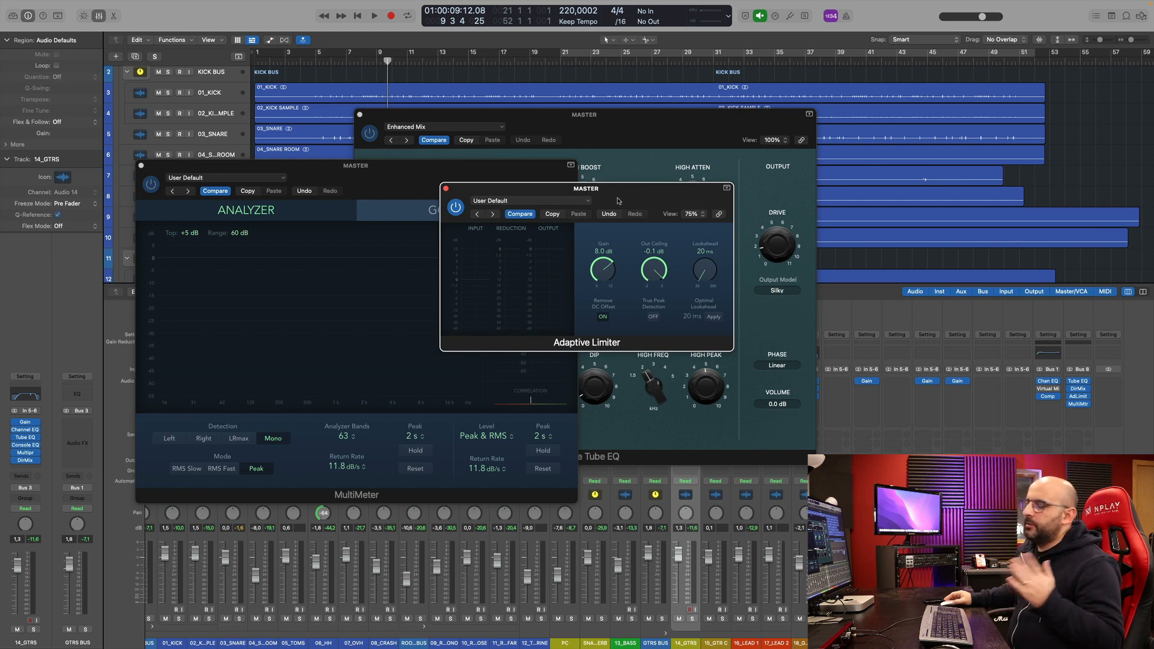